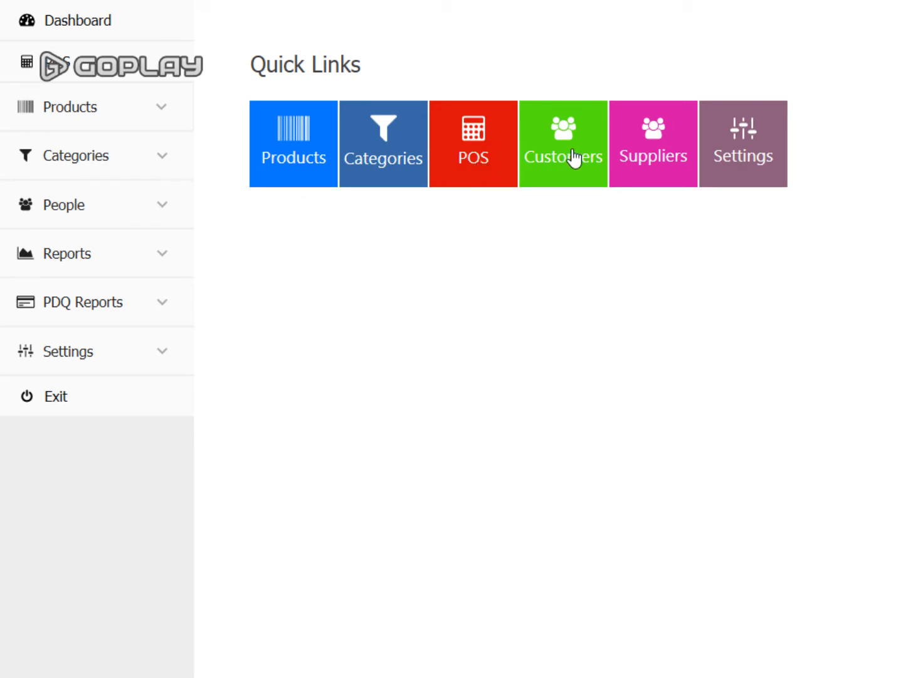
# - Set the store's Terminal Id to Terminal-01
pyautogui.click(729, 160)
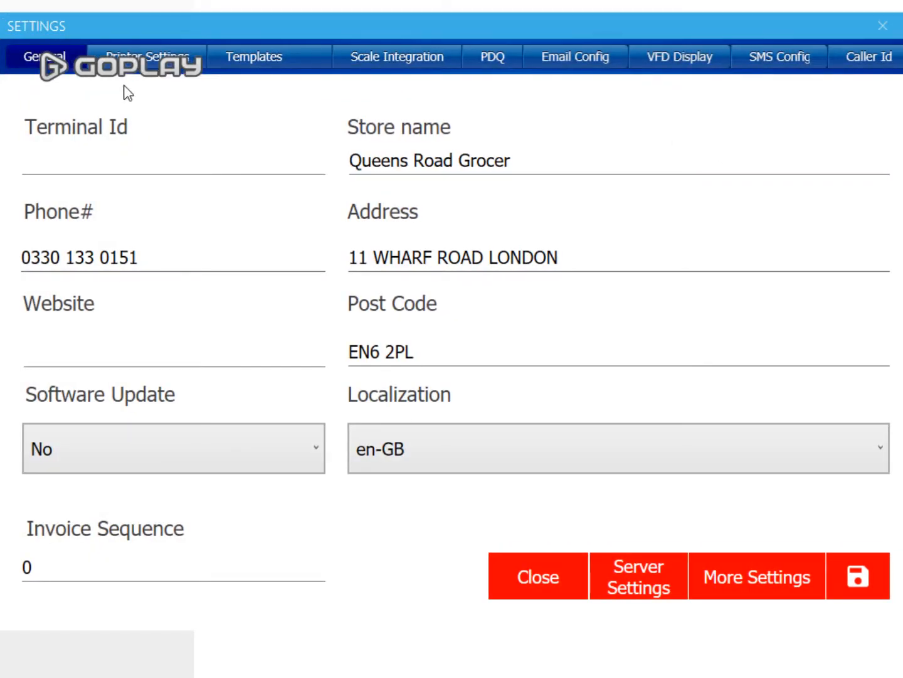
pyautogui.click(116, 159)
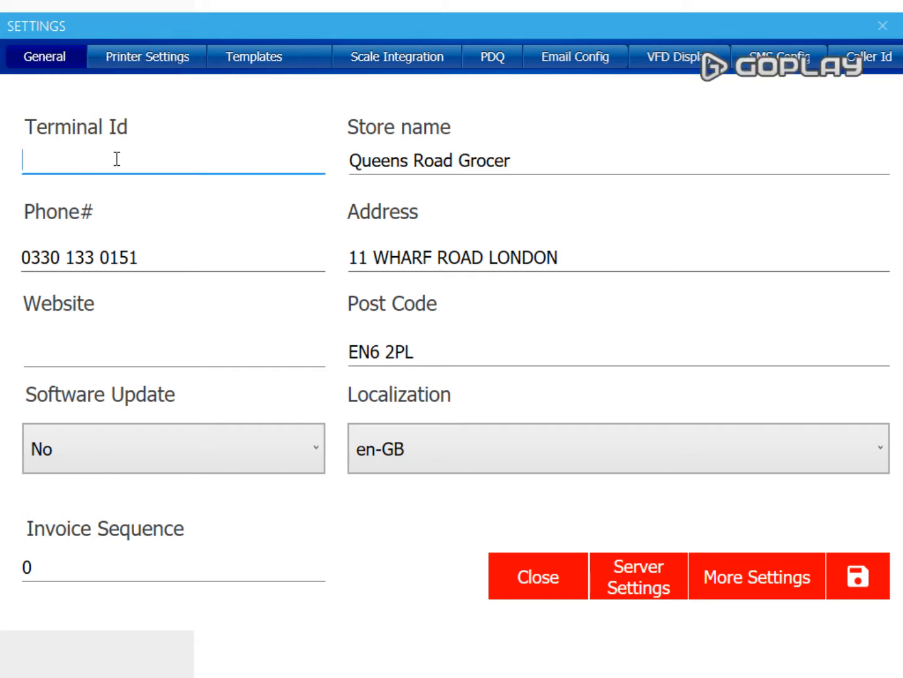
pyautogui.write('Terminal-0')
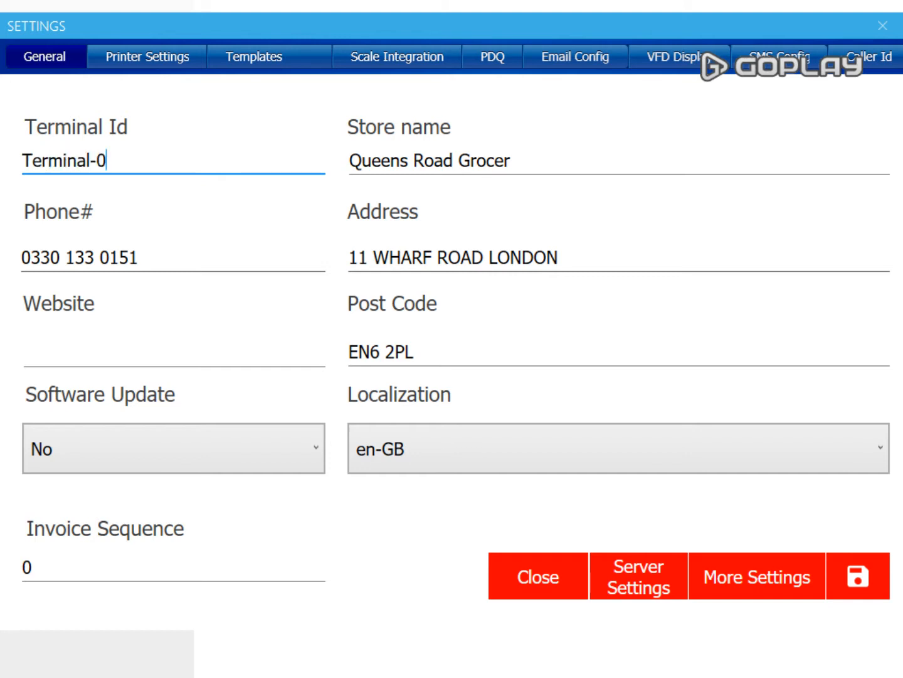
pyautogui.write('1')
# - Leave Software Update at No and move to the Printer Settings page
pyautogui.click(220, 435)
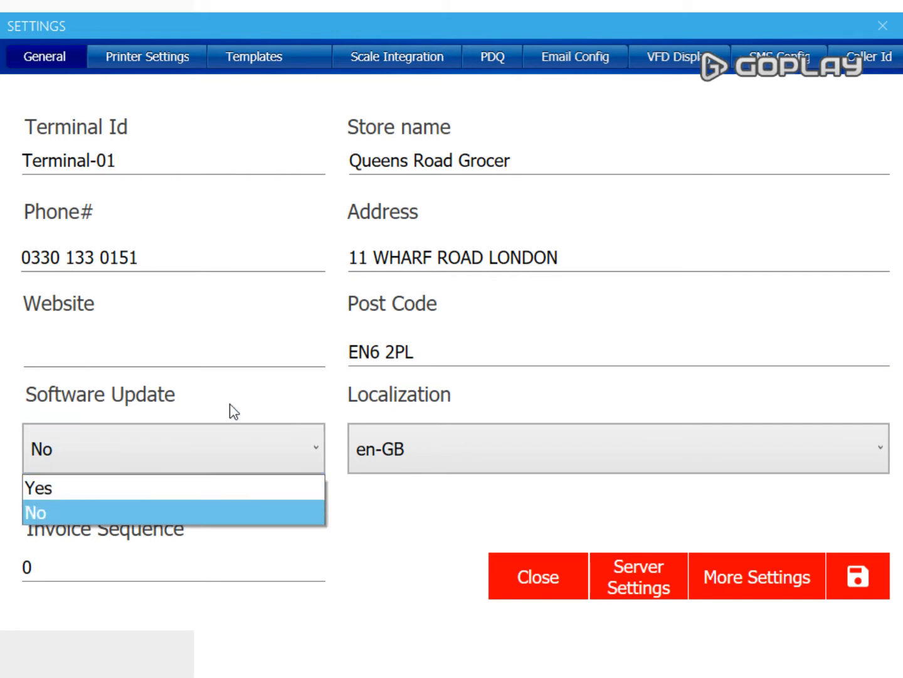
pyautogui.click(233, 411)
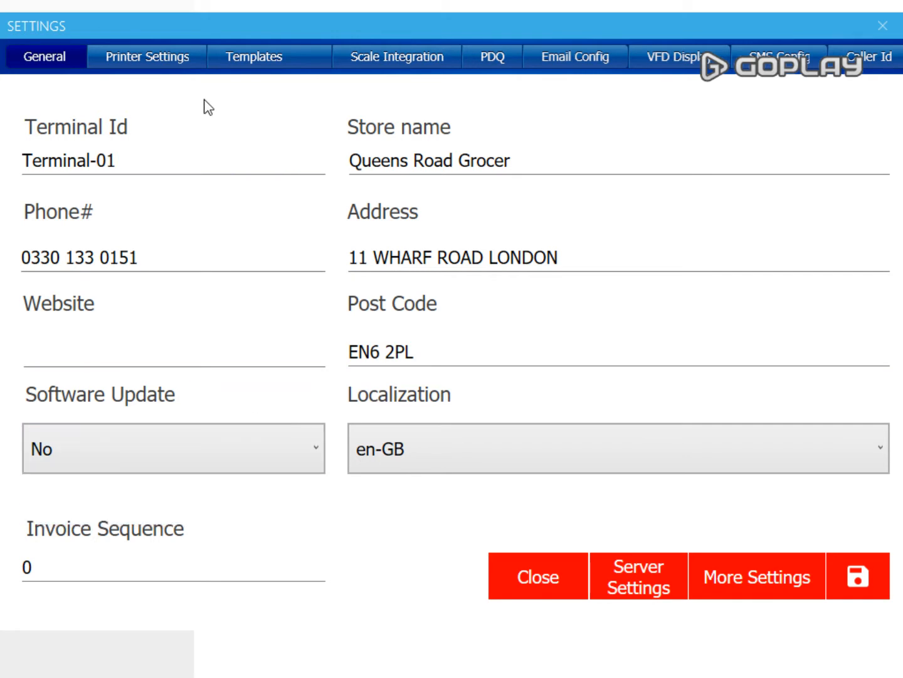
pyautogui.click(177, 57)
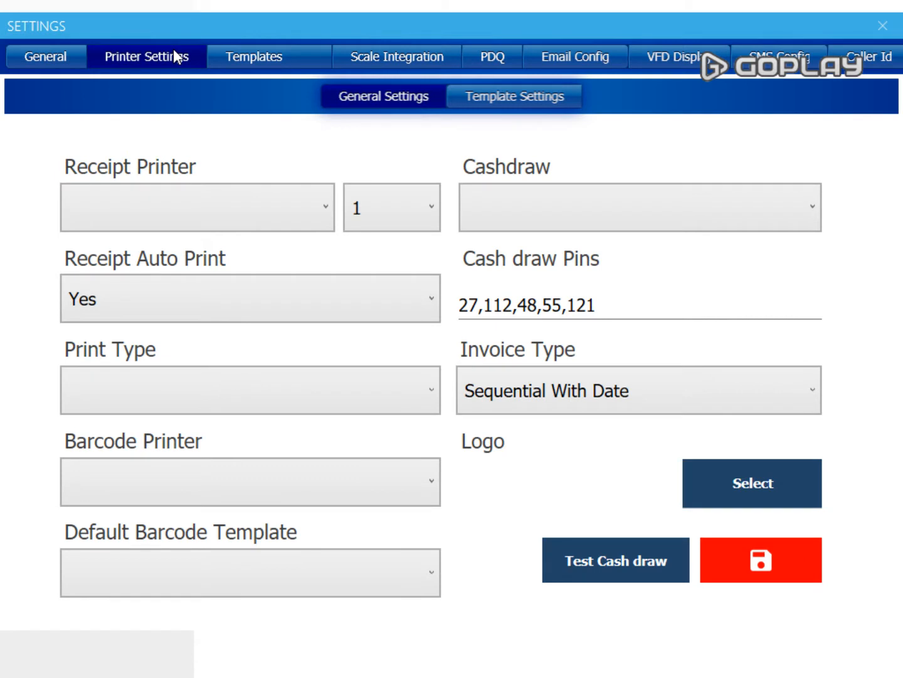
# - Set Receipt Auto Print to No and Print Type to Thermal
pyautogui.click(327, 208)
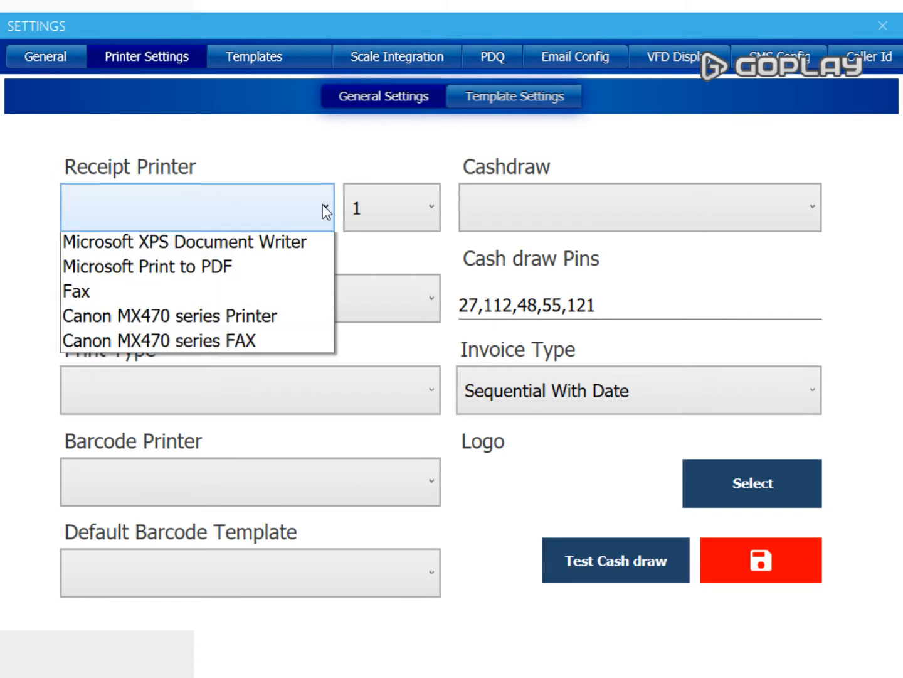
pyautogui.click(246, 160)
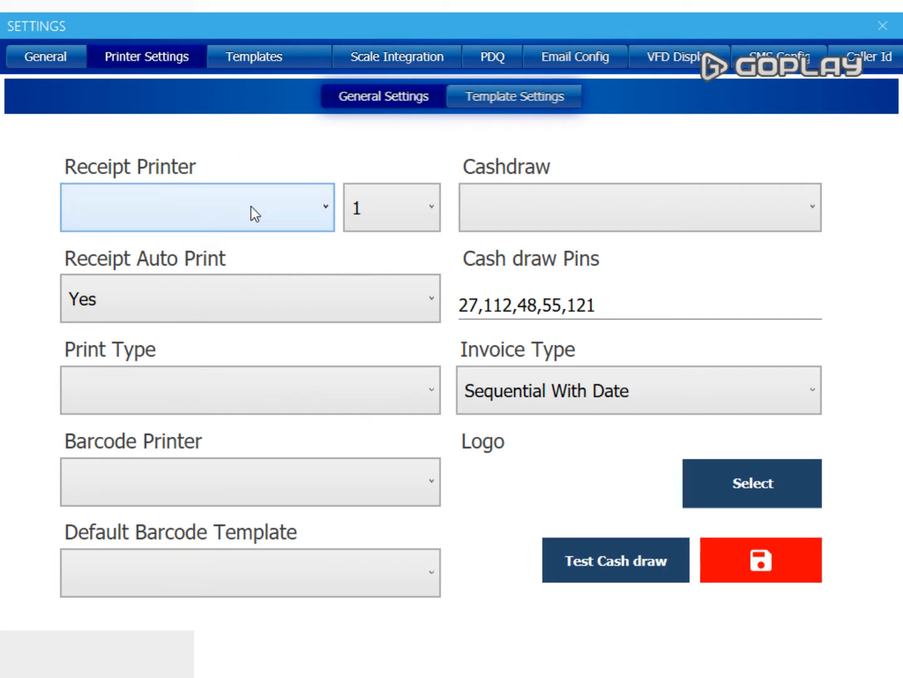
pyautogui.click(252, 301)
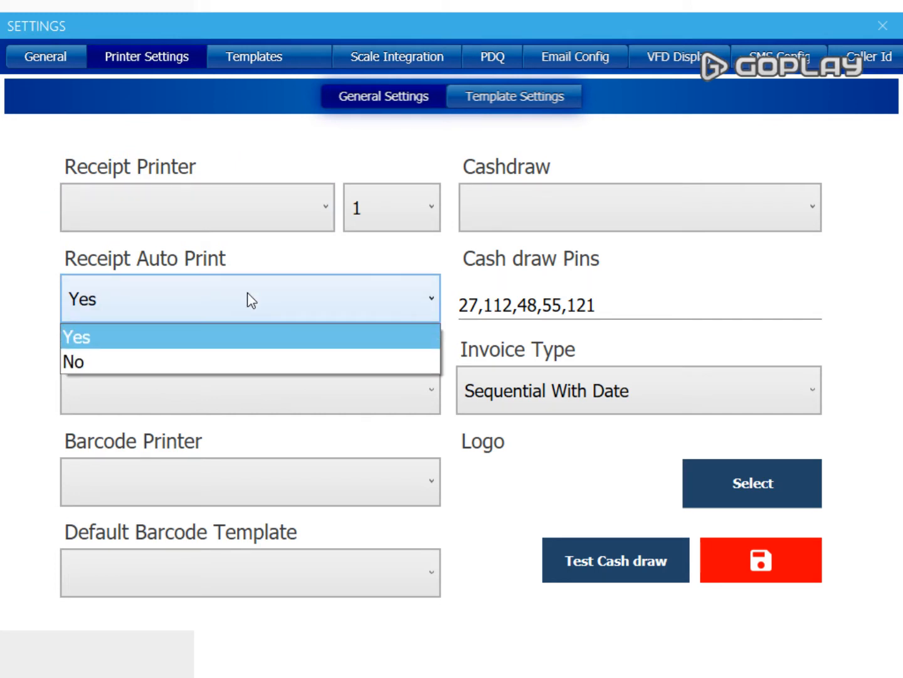
pyautogui.click(224, 360)
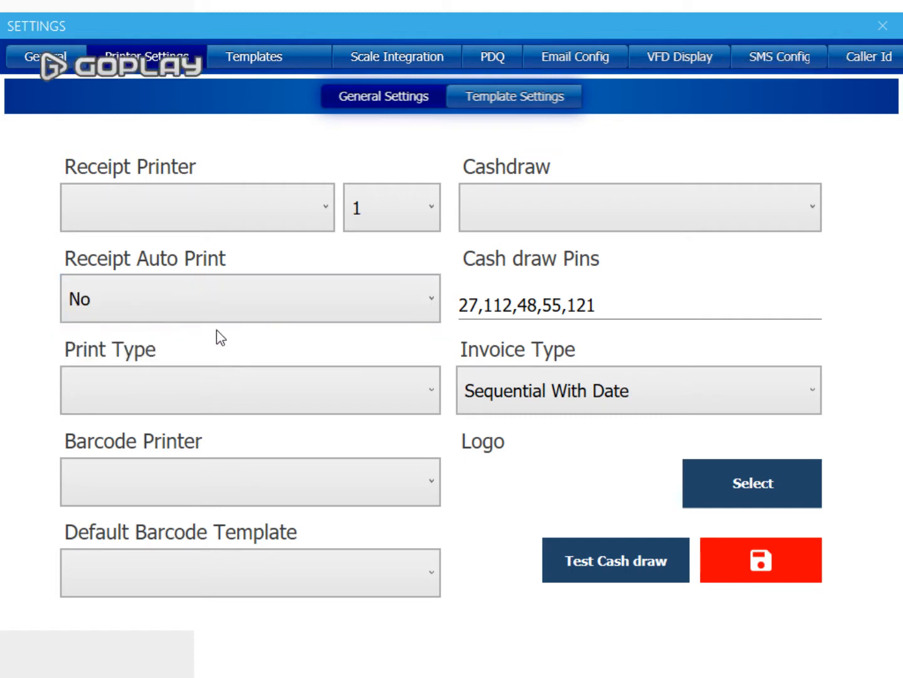
pyautogui.click(301, 393)
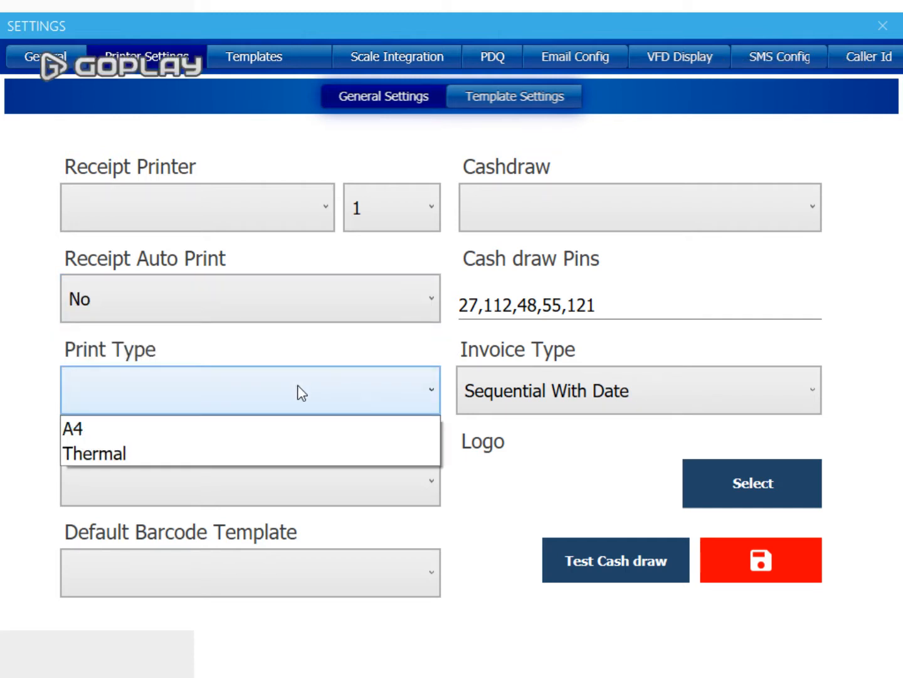
pyautogui.click(269, 449)
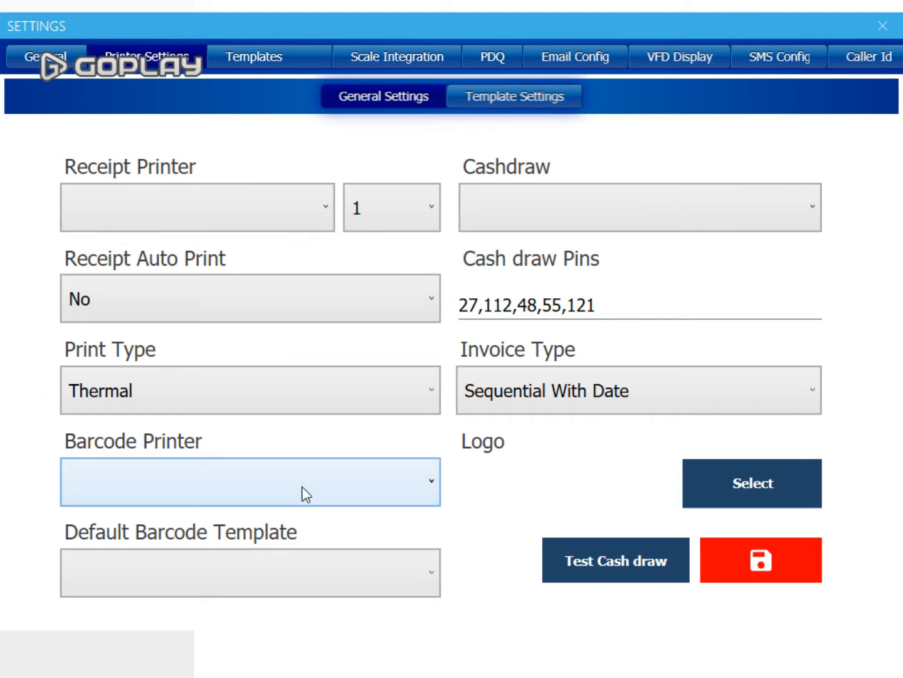
# - Check the cash drawer printer list, then save the printer settings and confirm
pyautogui.click(561, 202)
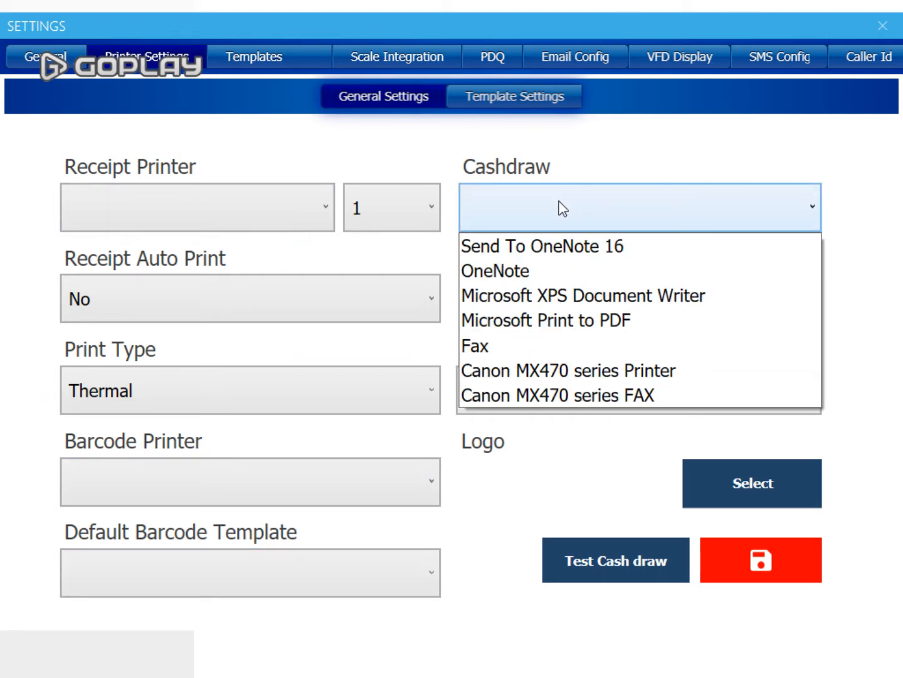
pyautogui.click(634, 157)
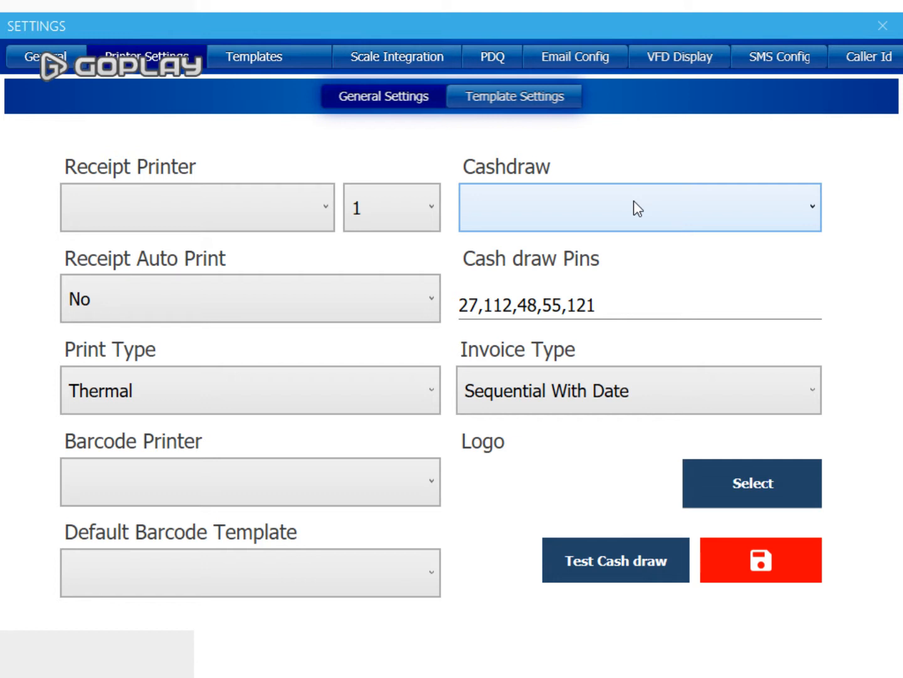
pyautogui.click(758, 566)
pyautogui.click(603, 399)
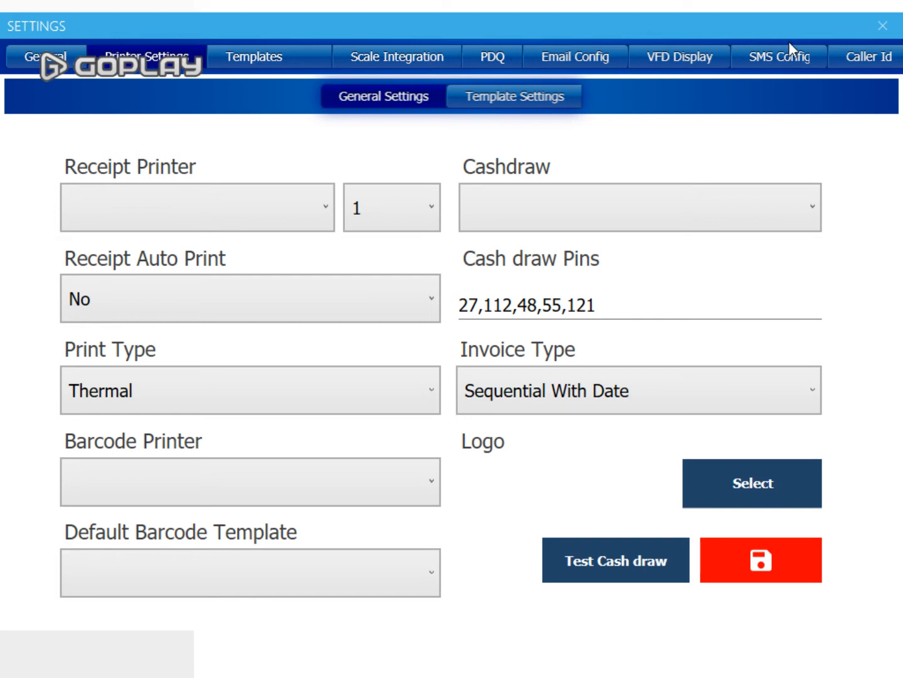
# - Turn the VFD display On and set its COM port to COM2
pyautogui.click(720, 52)
pyautogui.click(567, 194)
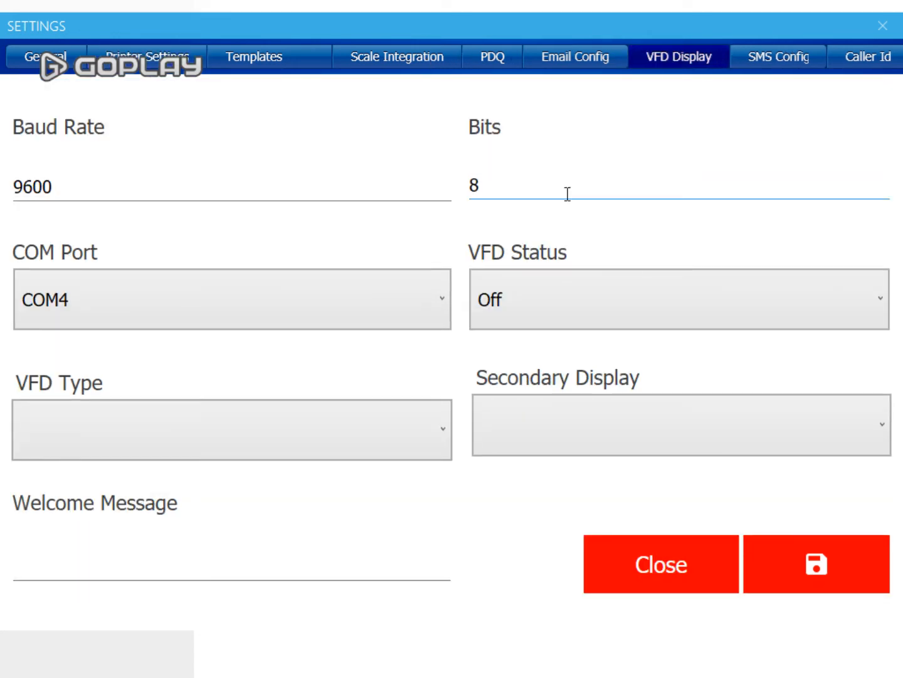
pyautogui.click(573, 296)
pyautogui.click(563, 343)
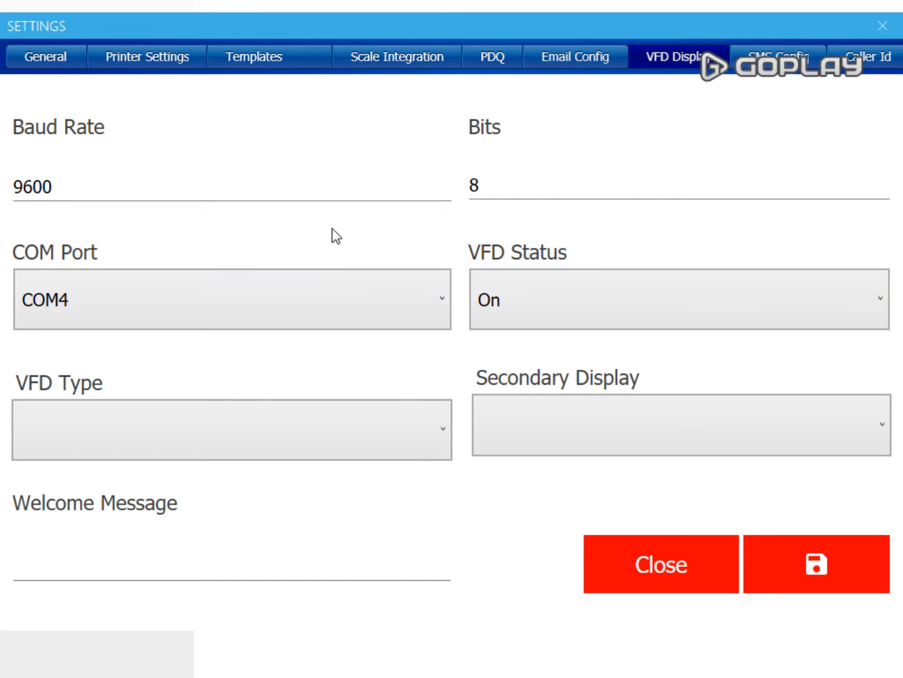
pyautogui.click(260, 300)
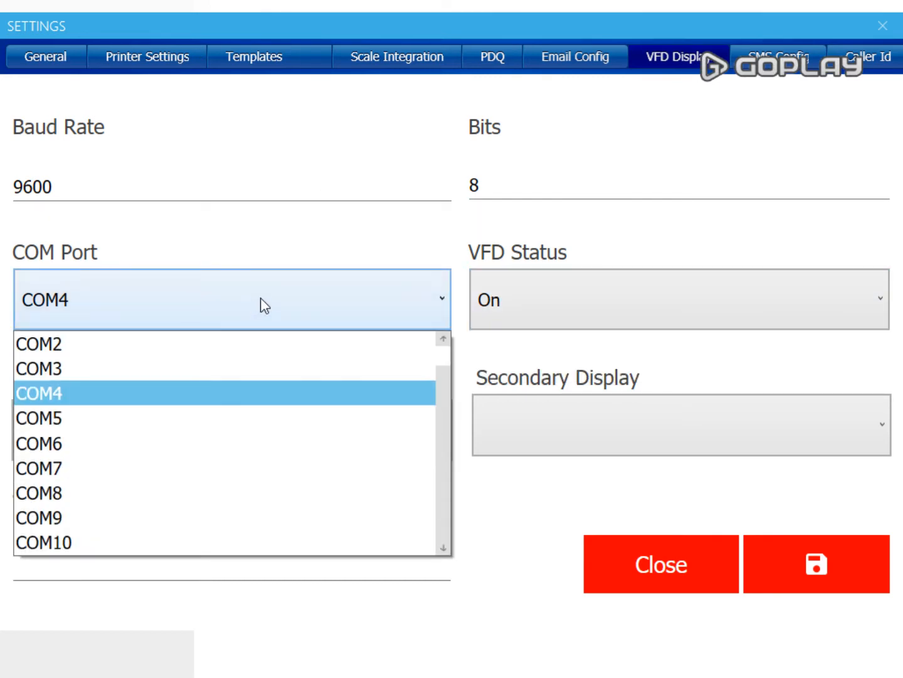
pyautogui.click(234, 391)
pyautogui.click(224, 304)
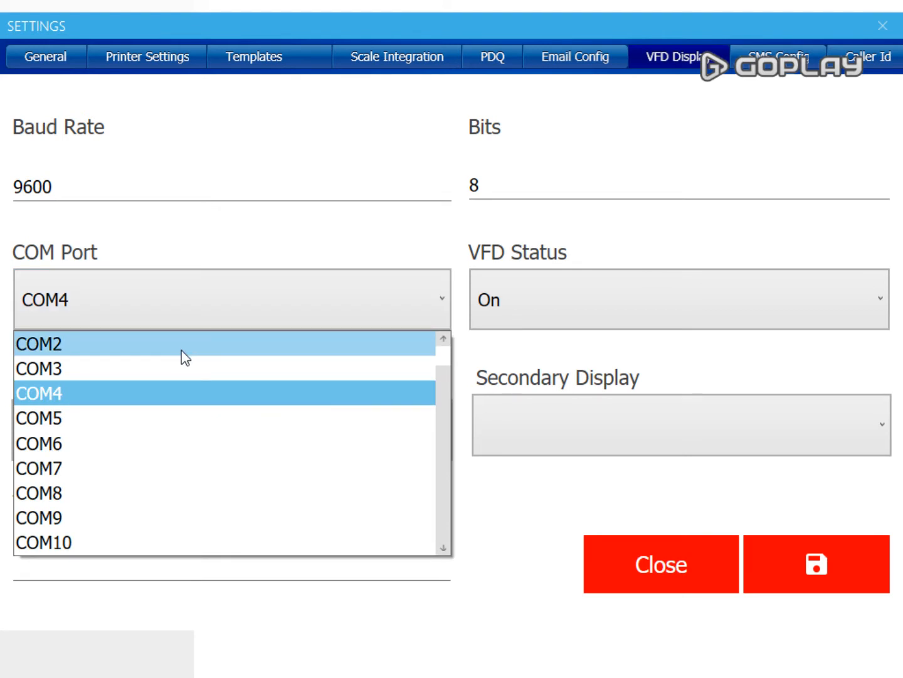
pyautogui.click(183, 347)
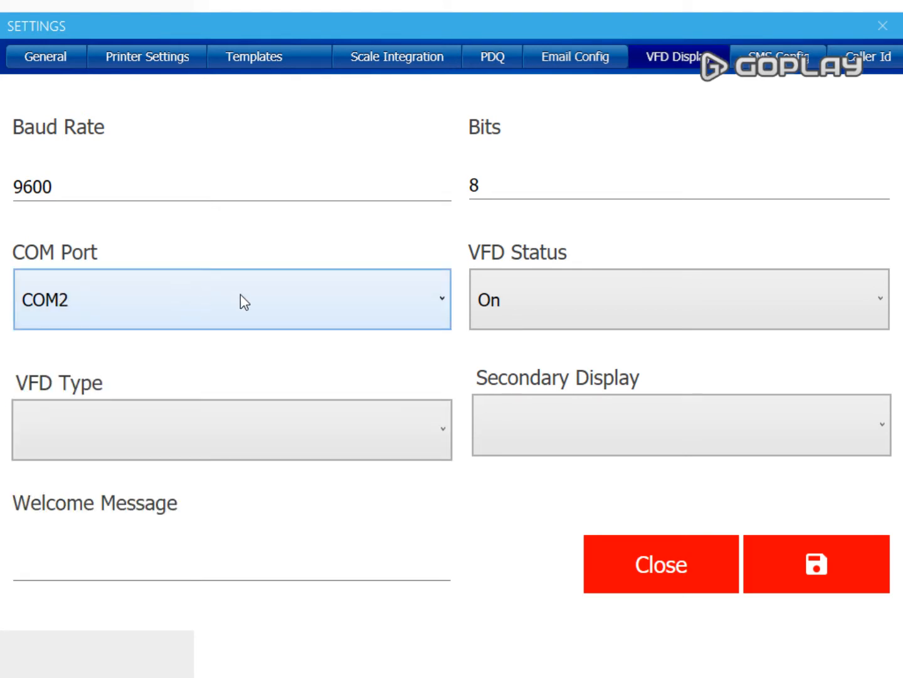
# - Set VFD Type to OTHER and Secondary Display to 2
pyautogui.click(361, 425)
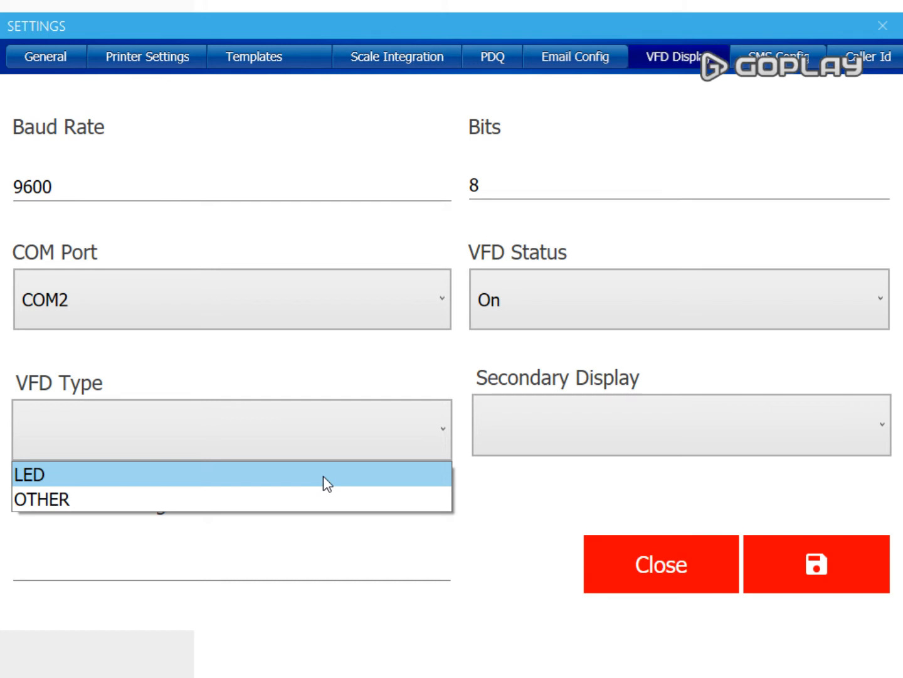
pyautogui.click(323, 475)
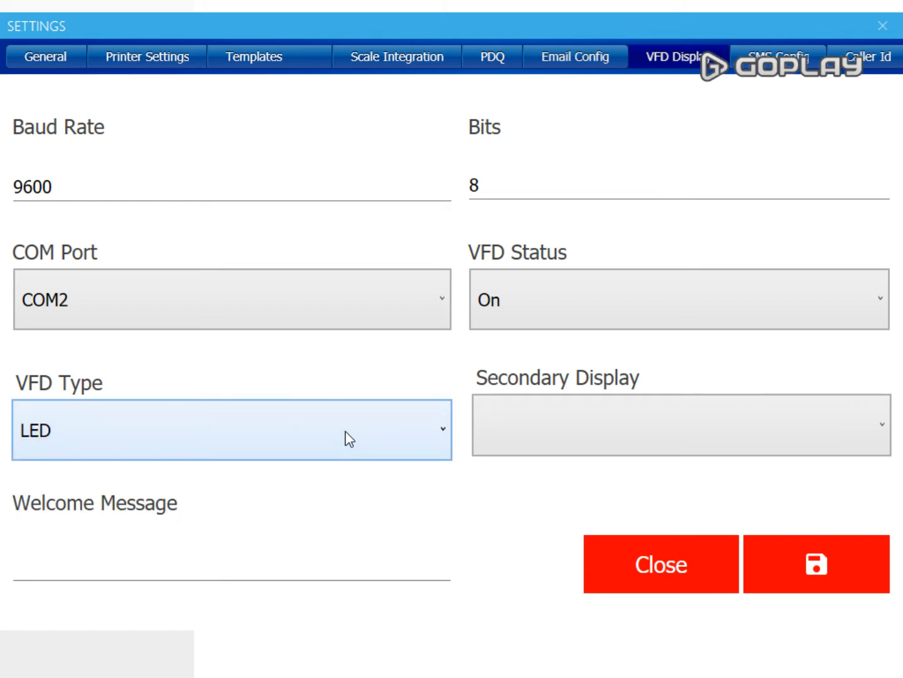
pyautogui.click(362, 430)
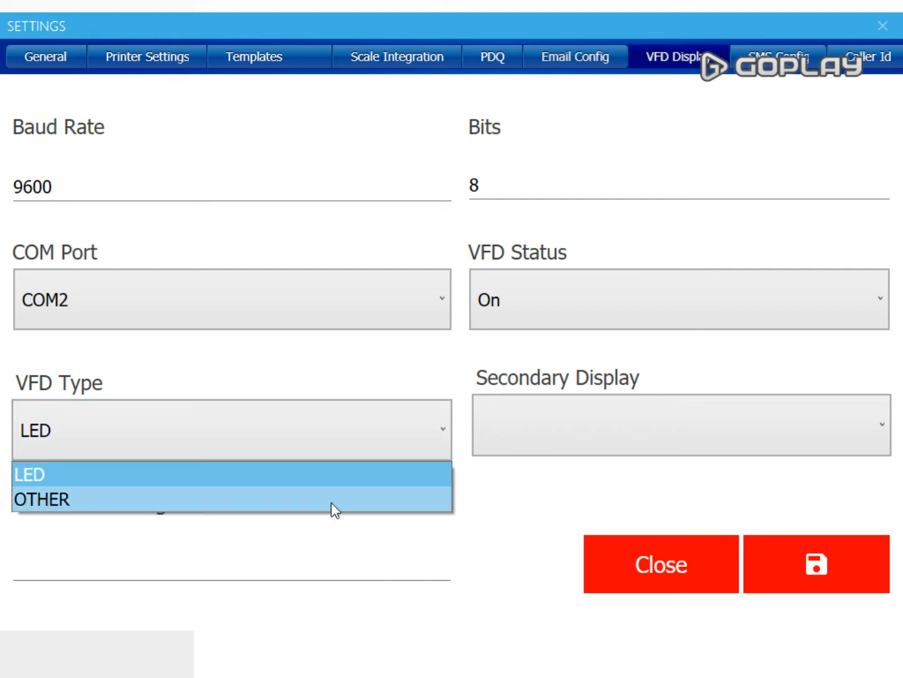
pyautogui.click(330, 503)
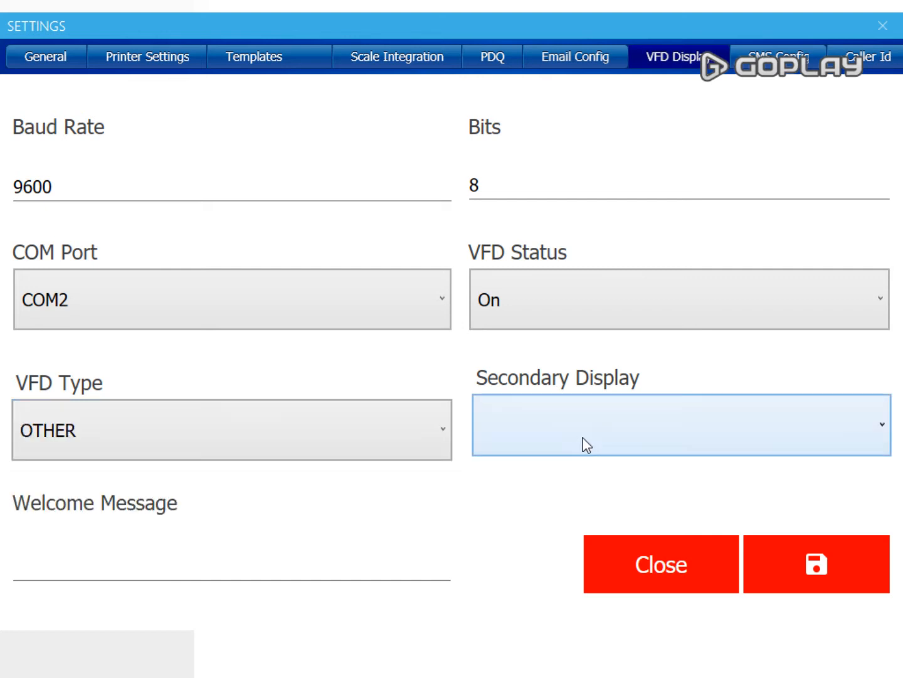
pyautogui.click(587, 444)
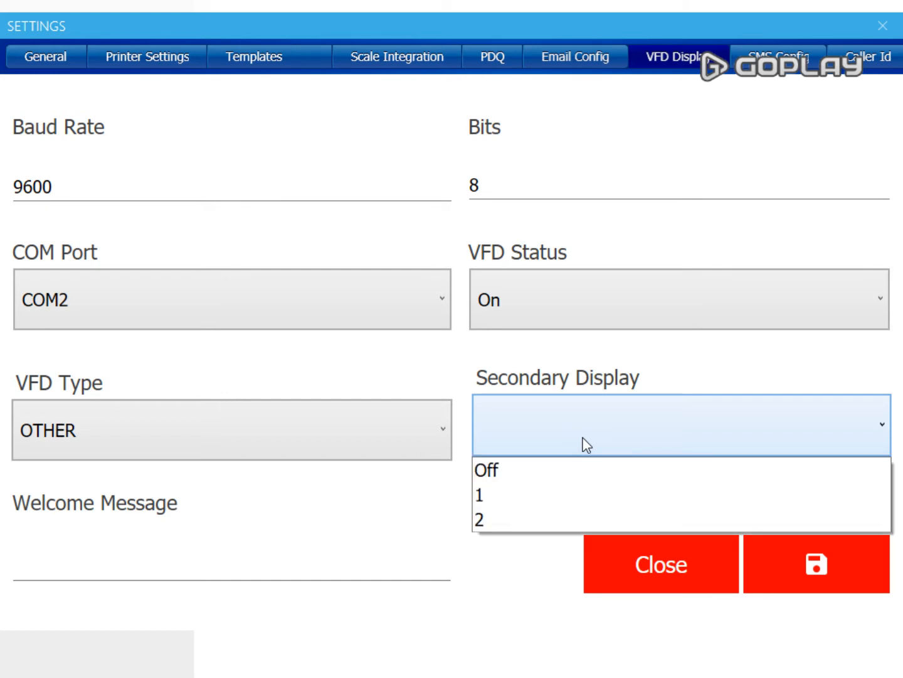
pyautogui.click(556, 521)
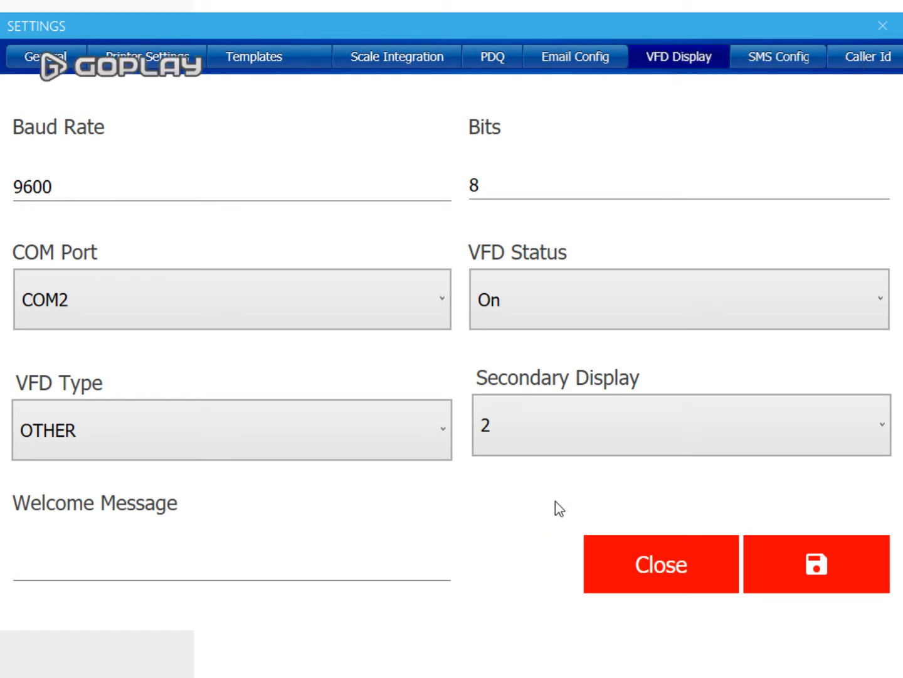
# - Save the VFD settings, confirm, and return to General settings
pyautogui.click(823, 581)
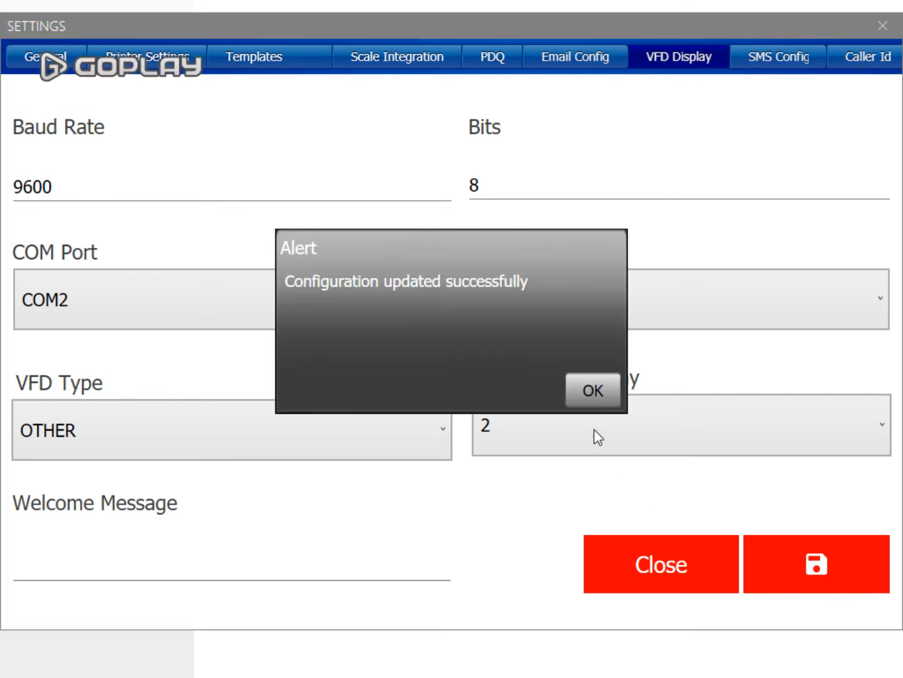
pyautogui.click(593, 390)
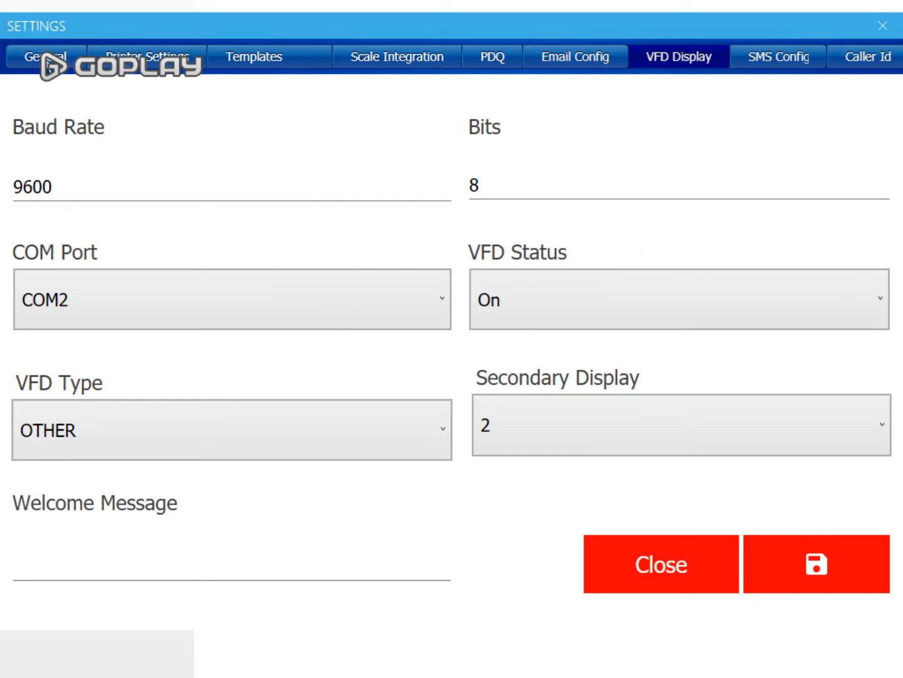
pyautogui.click(47, 63)
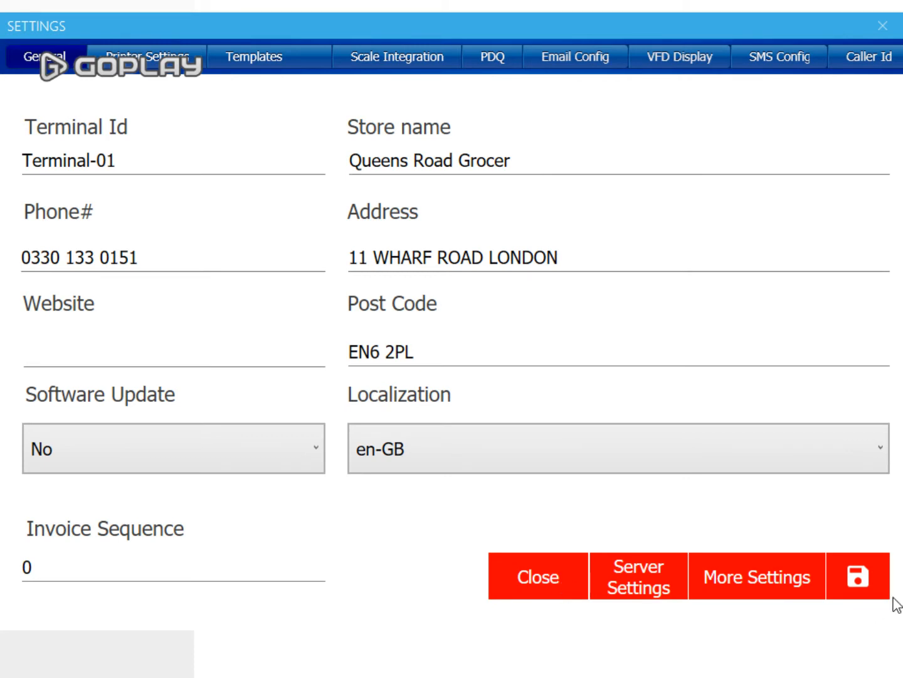
# - Save and close the general store settings, then open People > List Users
pyautogui.click(869, 581)
pyautogui.click(606, 394)
pyautogui.click(499, 583)
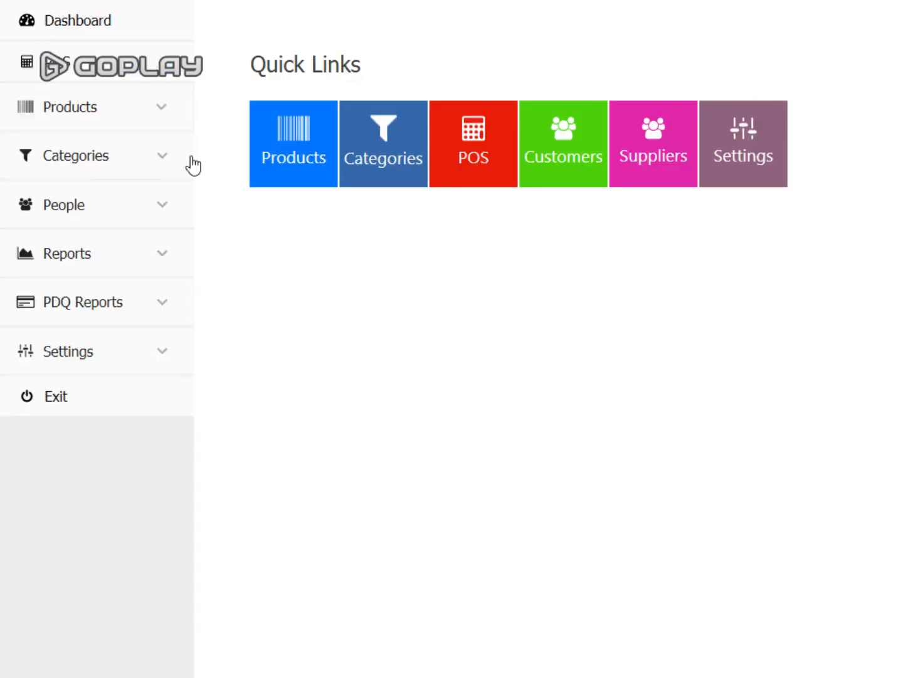
pyautogui.click(161, 212)
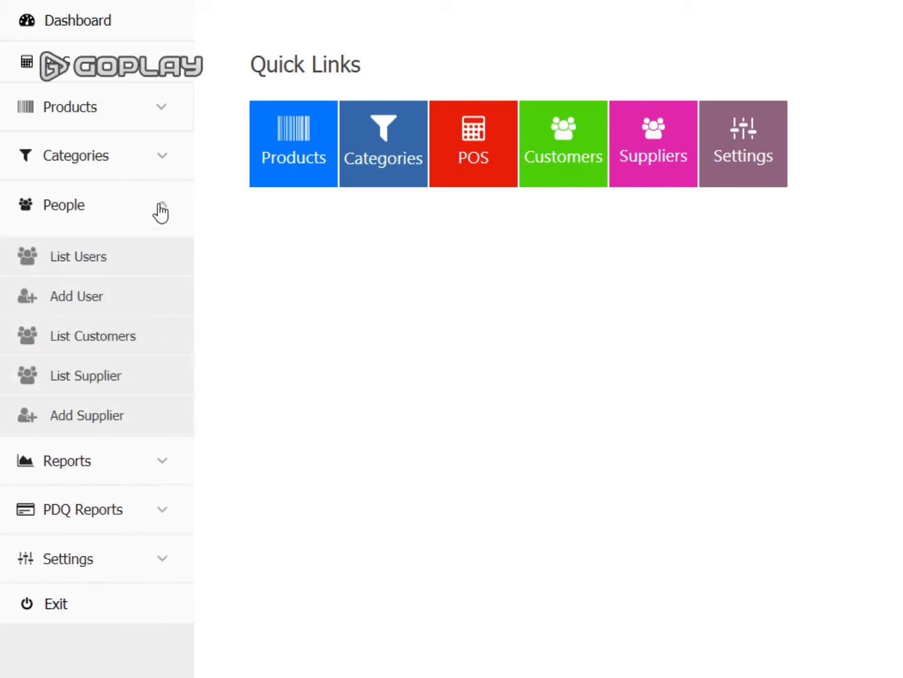
pyautogui.click(60, 261)
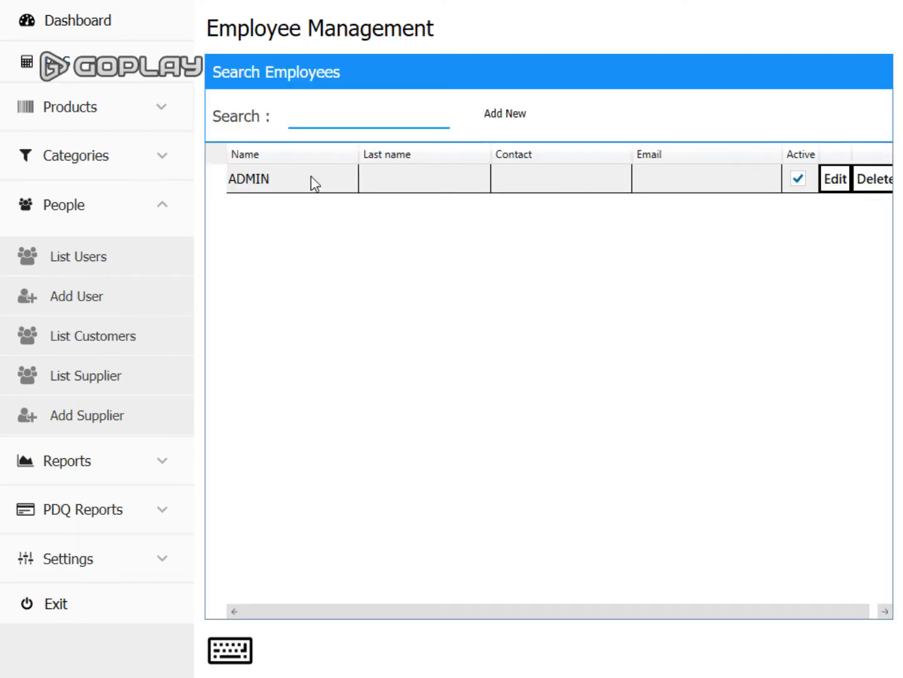
# - Add a new user and enter the employee's corrected first name and last name
pyautogui.click(85, 298)
pyautogui.click(483, 98)
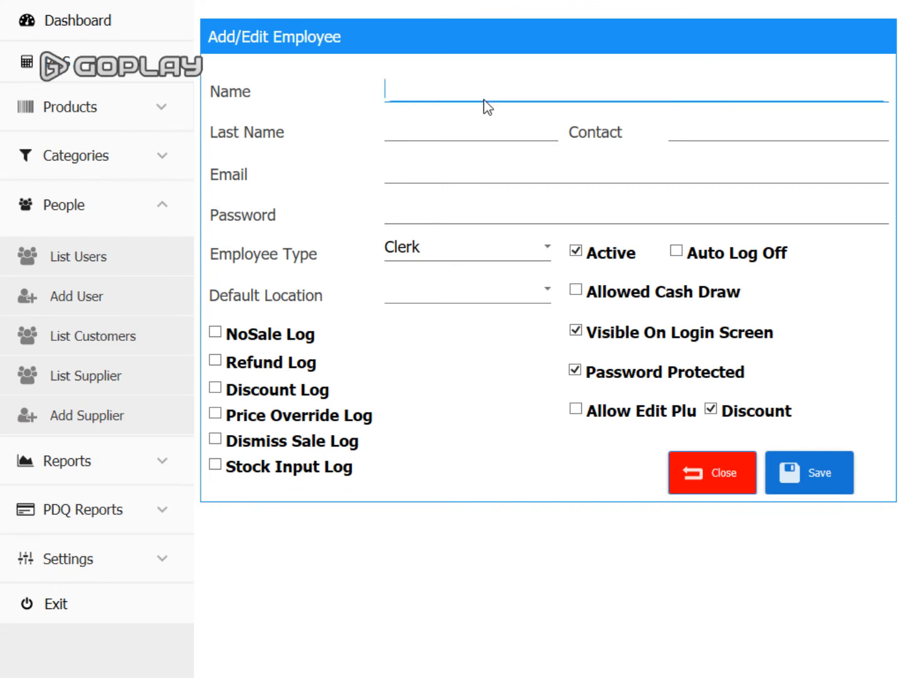
pyautogui.click(453, 128)
pyautogui.click(471, 89)
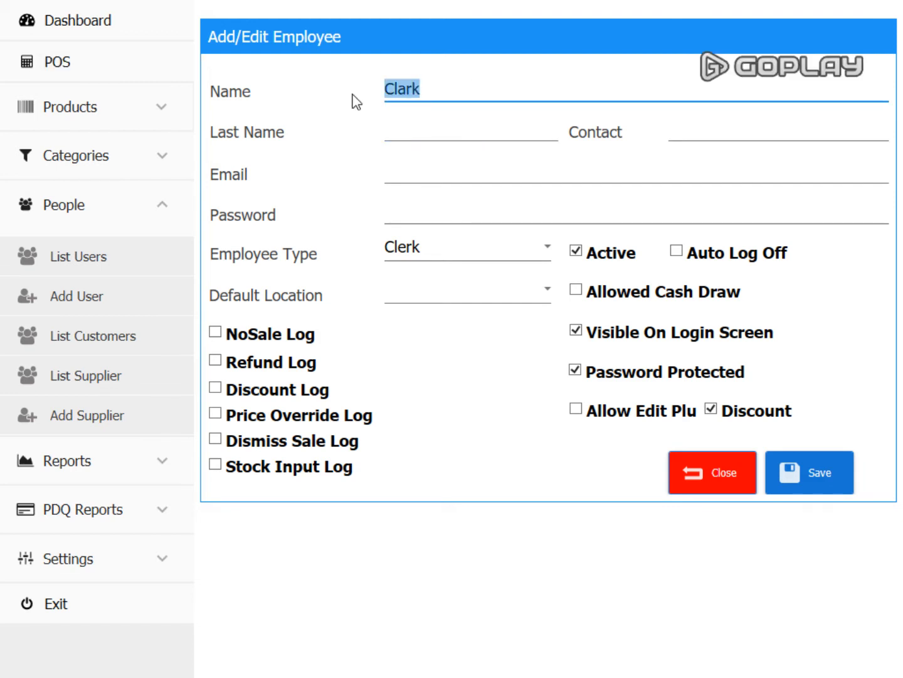
pyautogui.press('BackSpace')
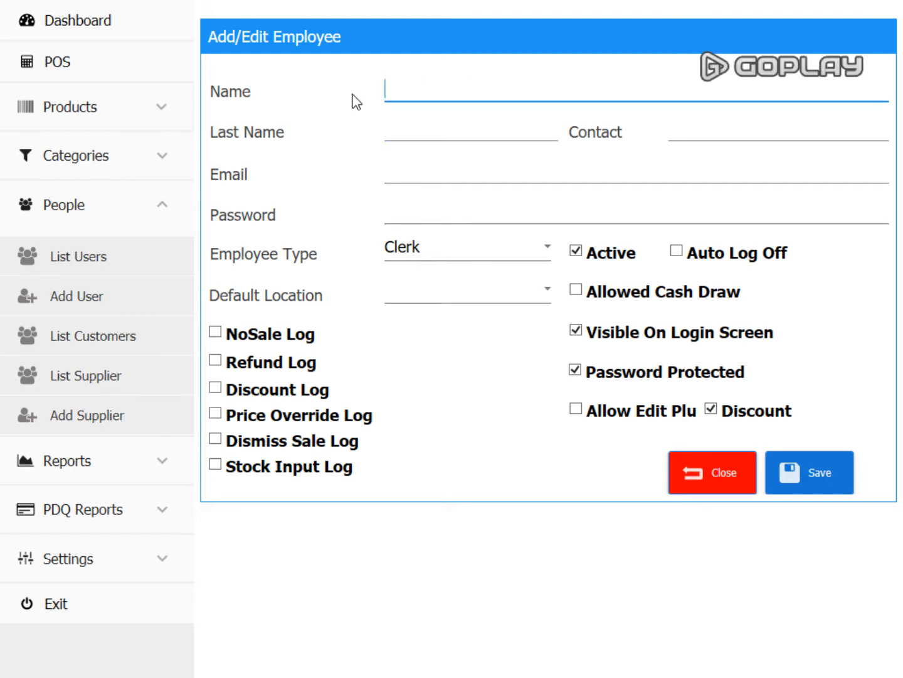
pyautogui.click(402, 126)
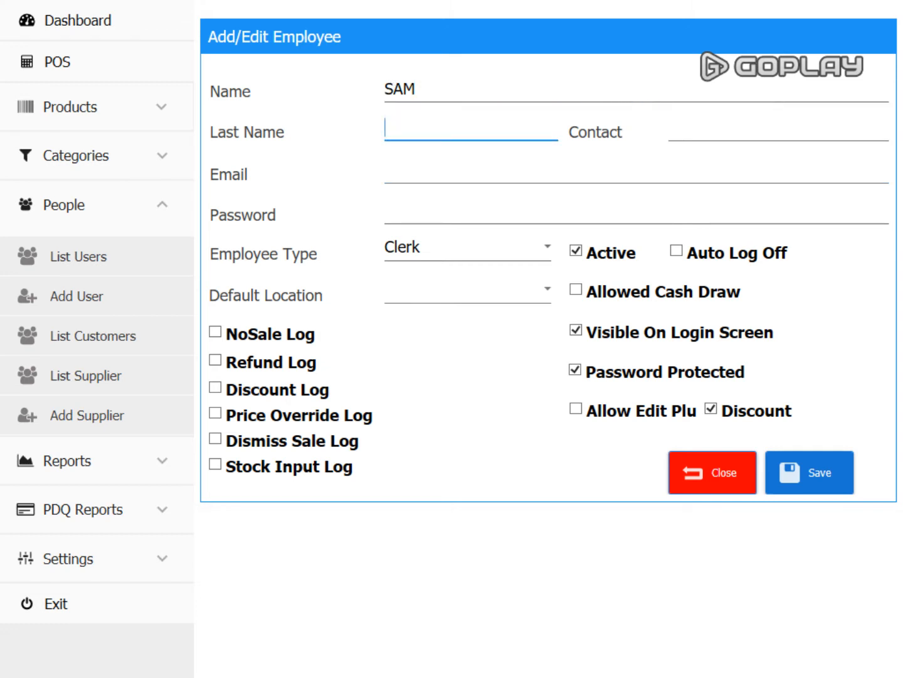
# - Set the employee's password, keep Clerk type without cash-drawer access, and save
pyautogui.click(538, 216)
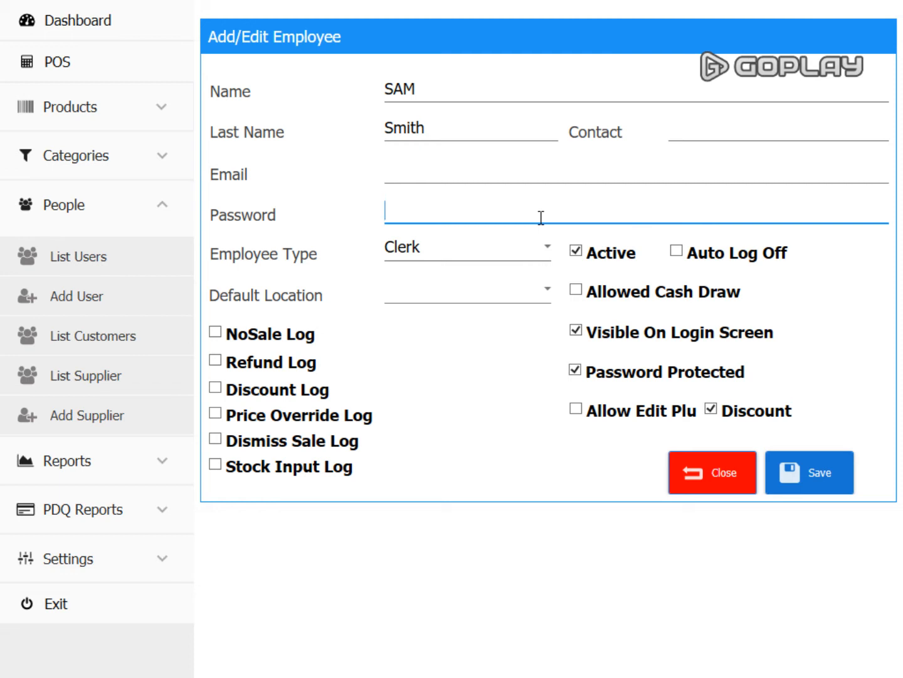
pyautogui.write('1111')
pyautogui.click(502, 252)
pyautogui.click(503, 251)
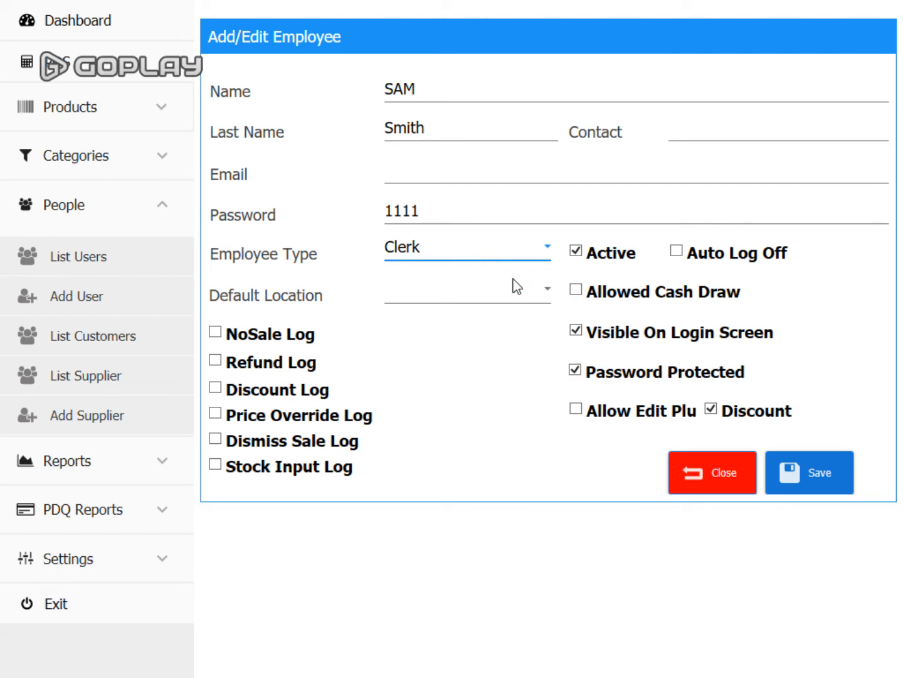
pyautogui.click(578, 293)
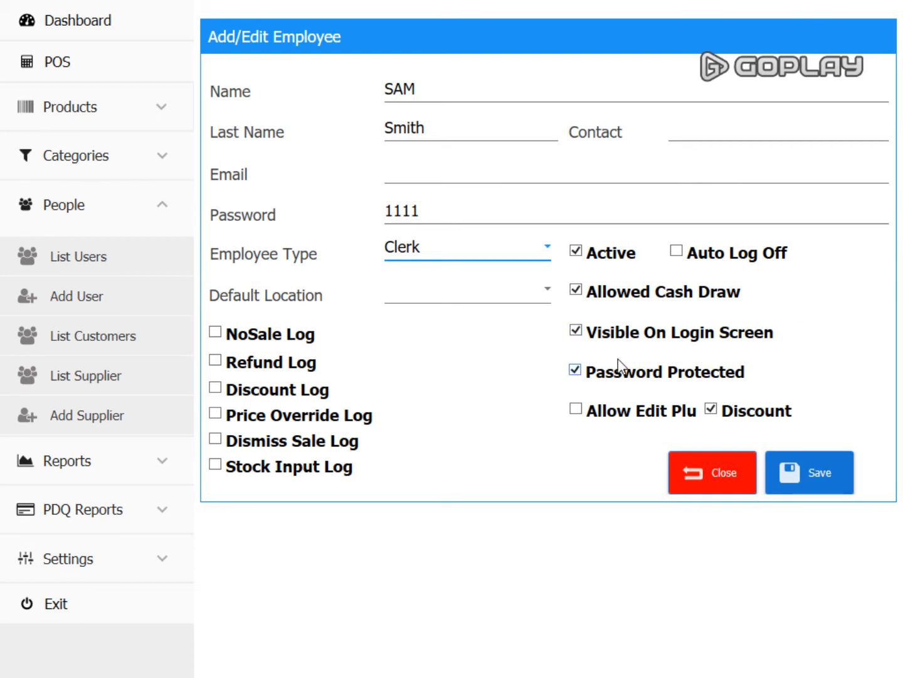
pyautogui.click(576, 290)
pyautogui.click(813, 474)
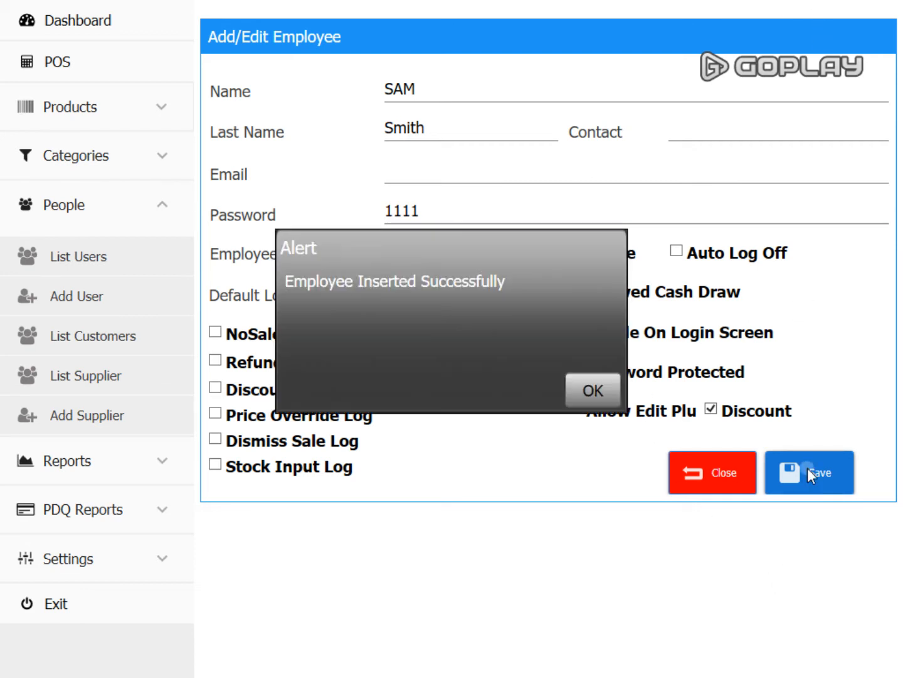
pyautogui.click(580, 390)
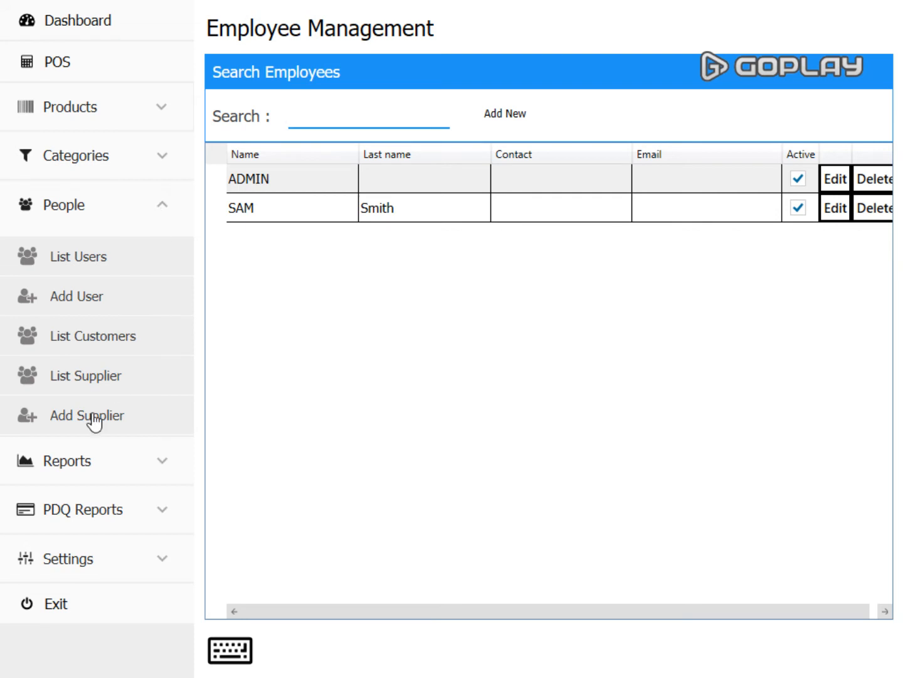
# - Open Manage Customers and try Add New, dismissing the missing-name warning
pyautogui.click(96, 347)
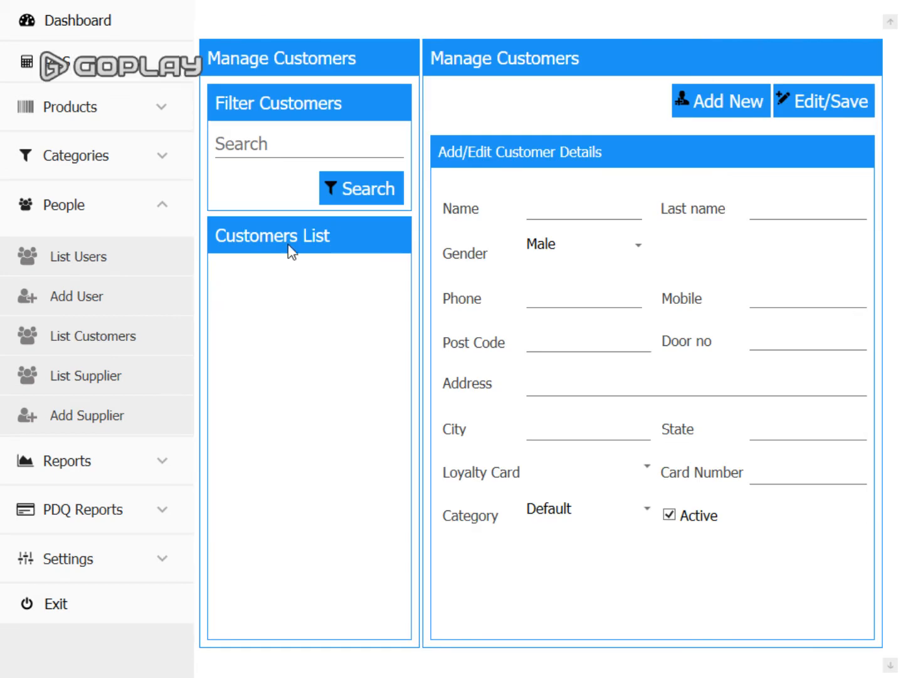
pyautogui.click(690, 113)
pyautogui.click(591, 386)
# - Inspect the Loyalty Card and Category options, keep Default, and expand Reports
pyautogui.click(589, 471)
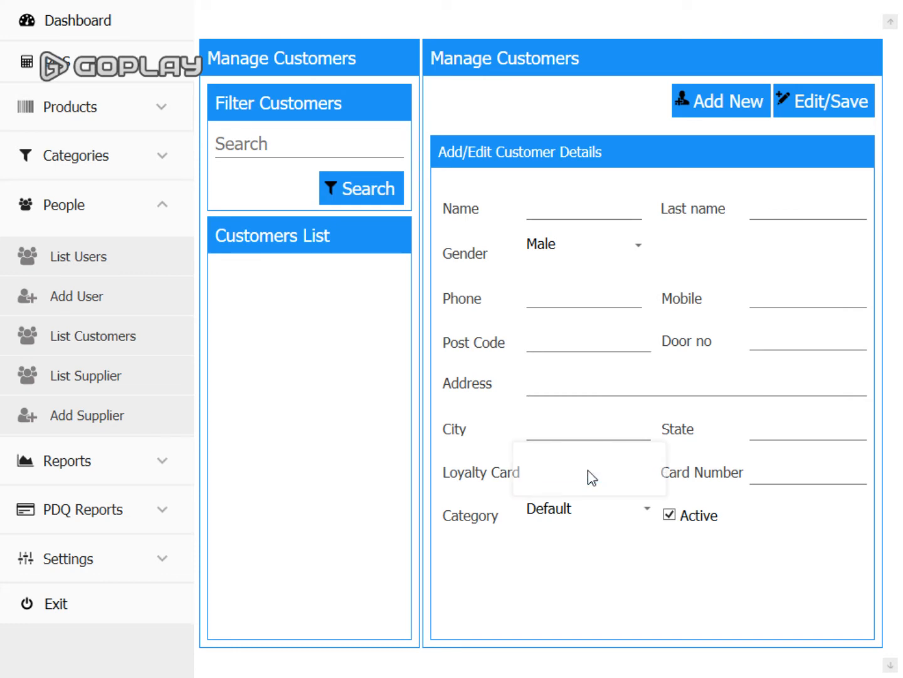
pyautogui.click(574, 470)
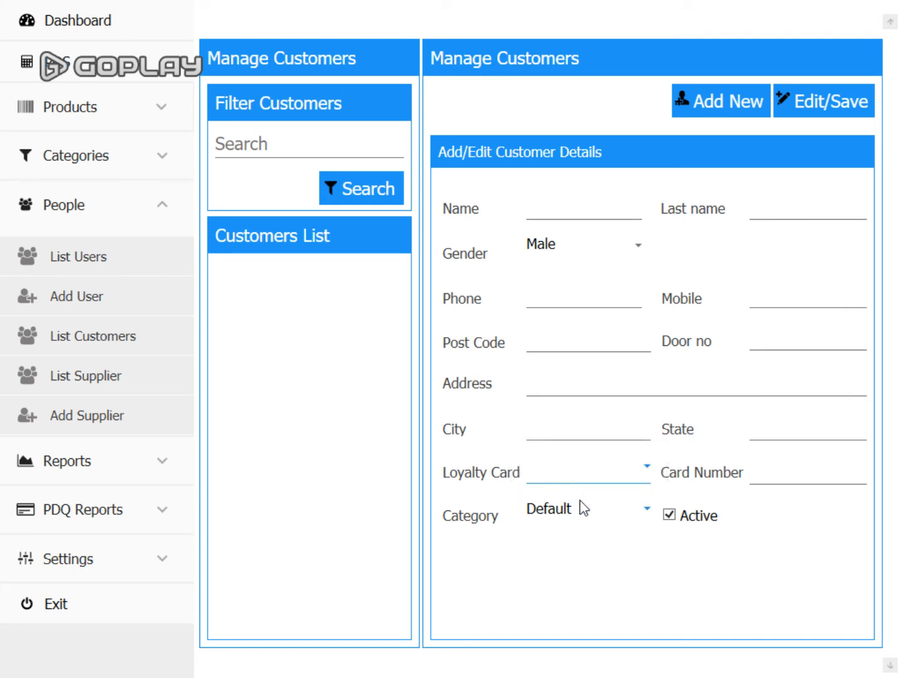
pyautogui.click(636, 514)
pyautogui.click(636, 513)
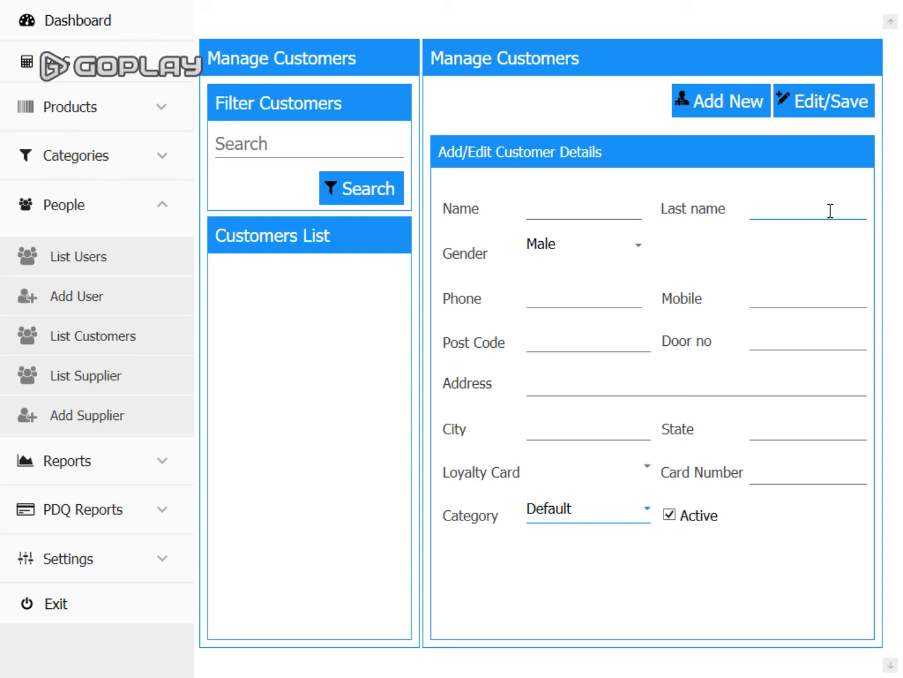
pyautogui.click(156, 208)
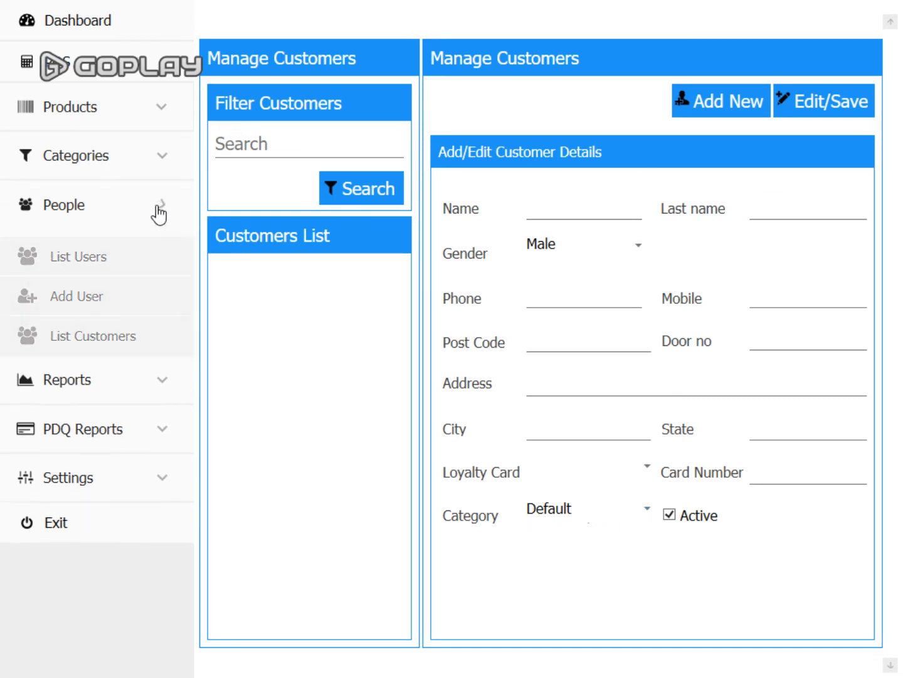
pyautogui.click(132, 268)
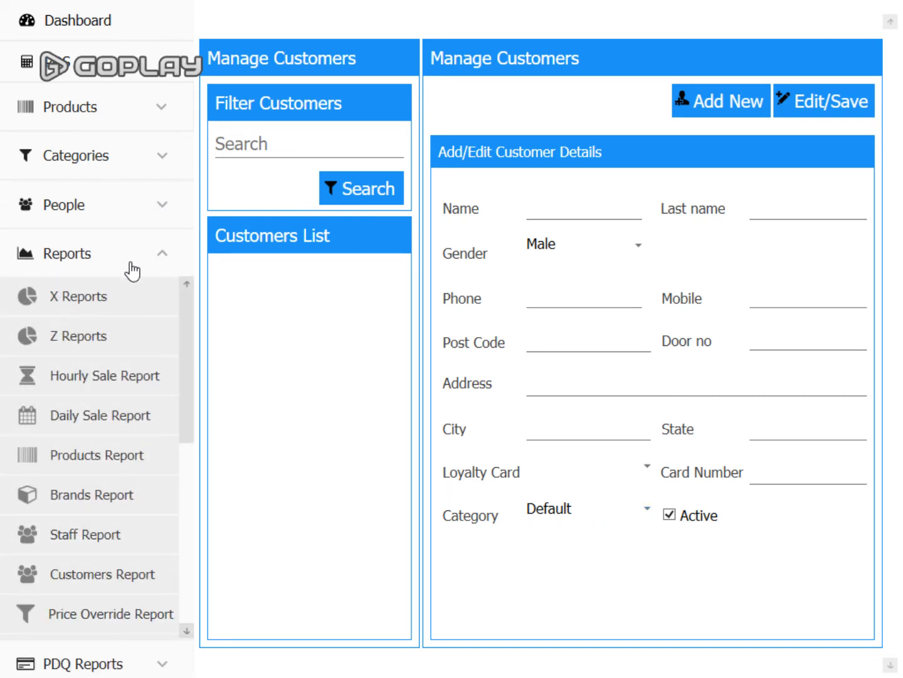
pyautogui.click(62, 299)
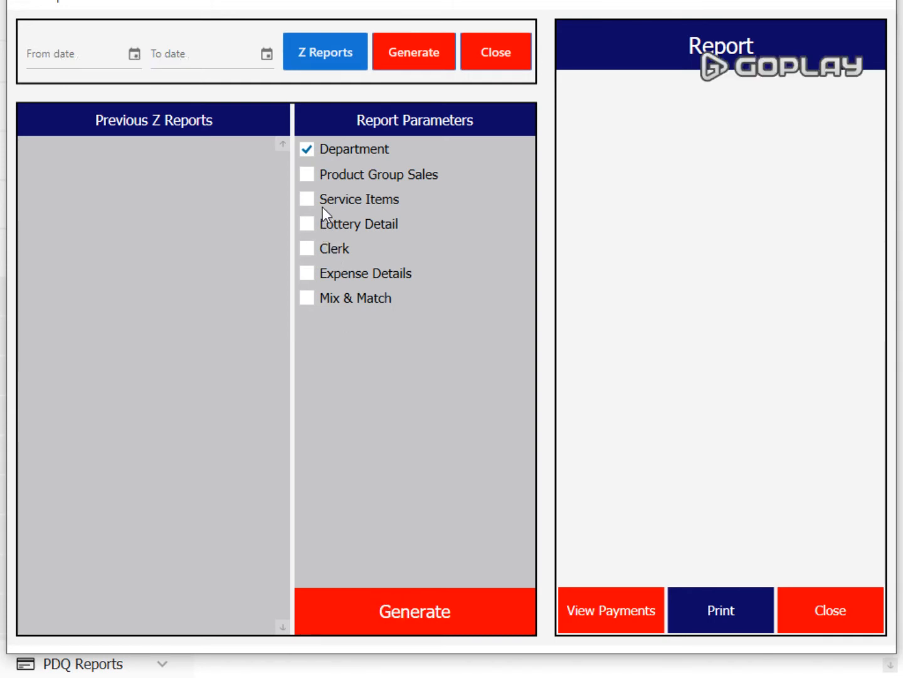
pyautogui.click(308, 178)
pyautogui.click(306, 224)
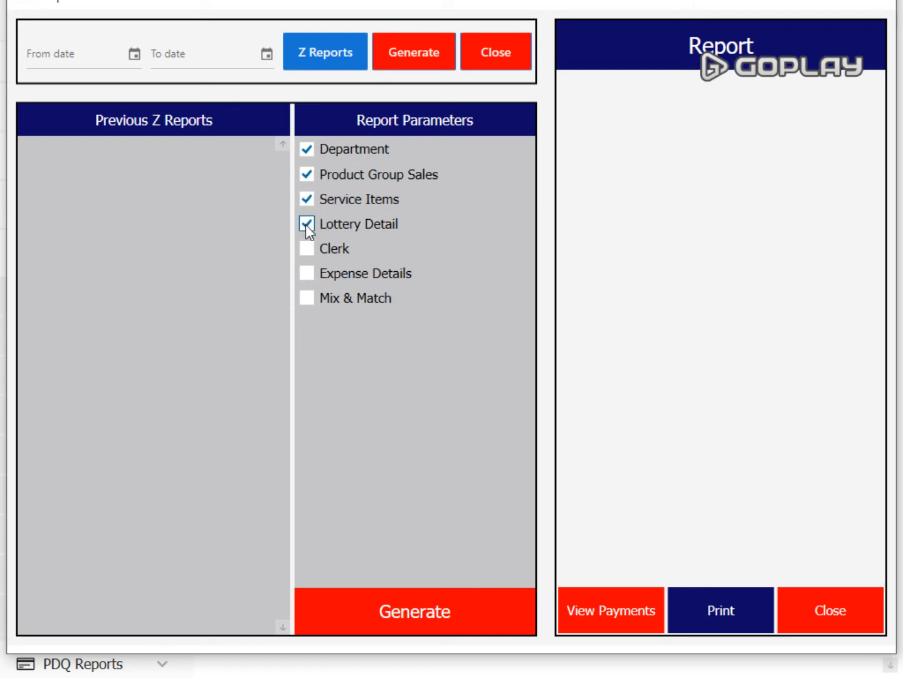
pyautogui.click(309, 274)
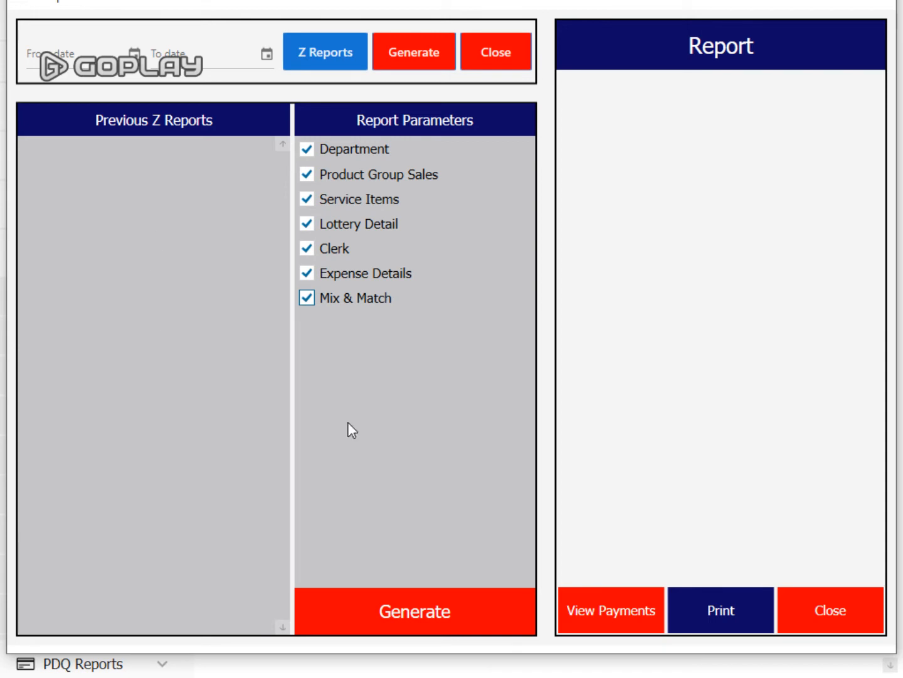
pyautogui.click(822, 612)
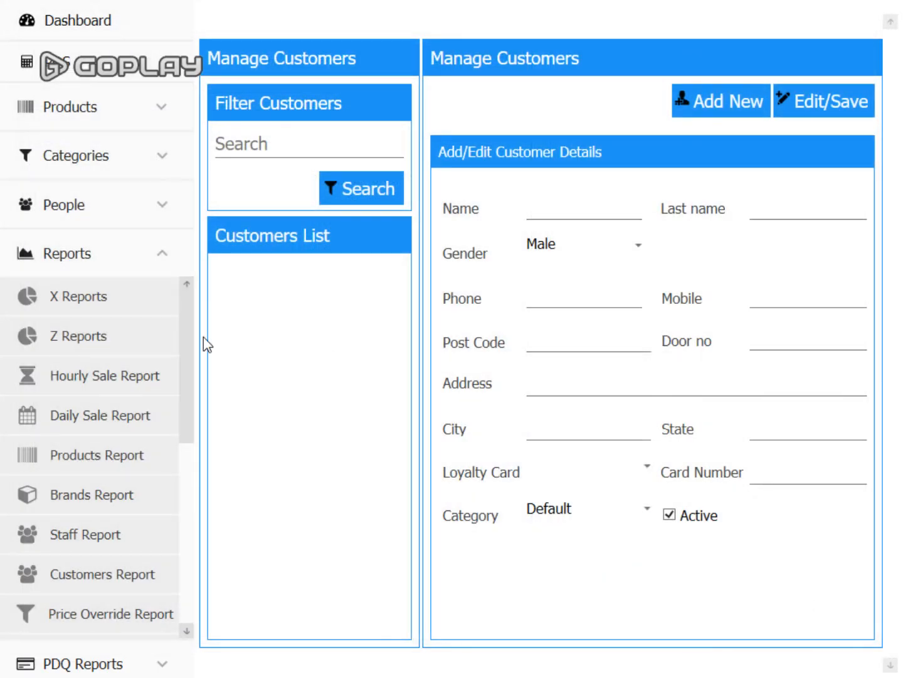
pyautogui.click(162, 258)
pyautogui.click(161, 257)
pyautogui.click(94, 426)
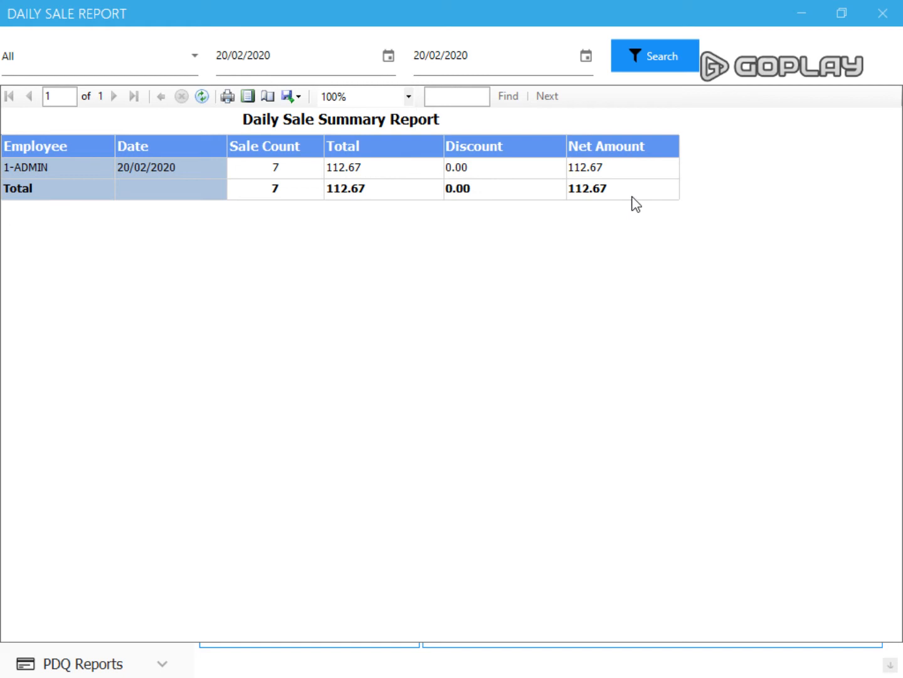
pyautogui.click(883, 13)
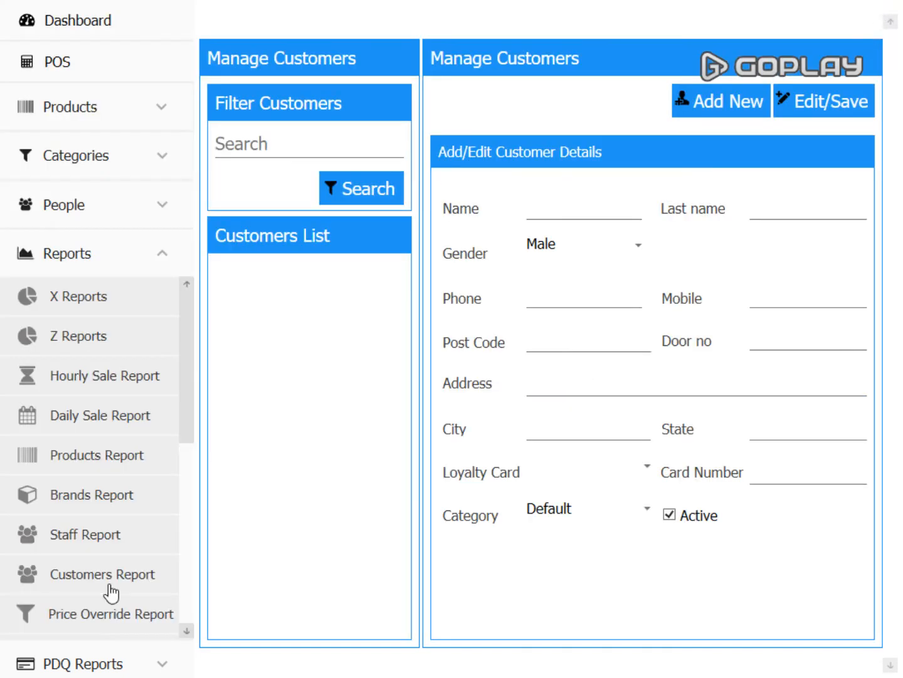
pyautogui.scroll(-1, 179, 319)
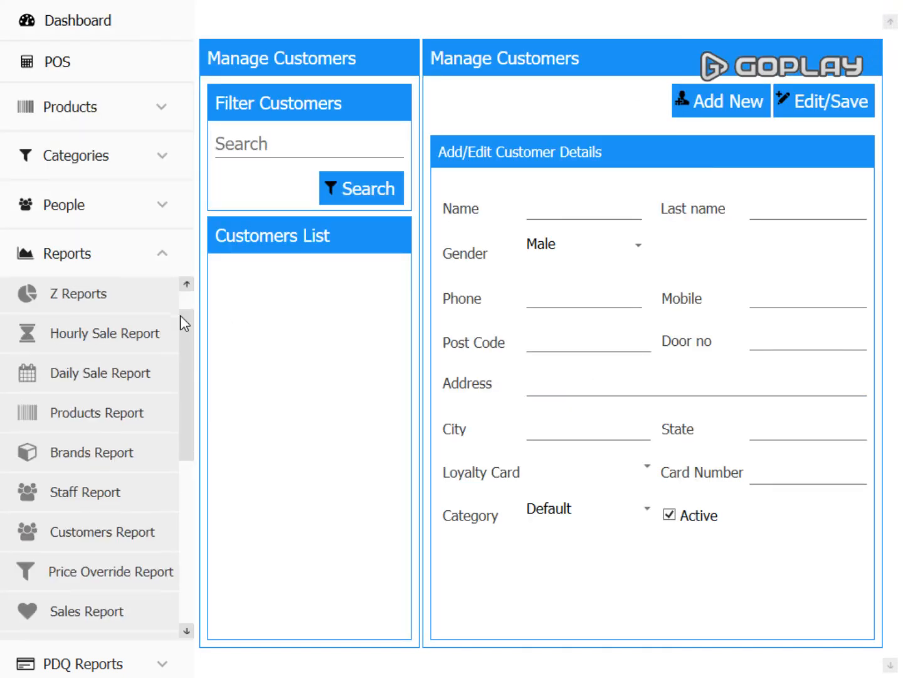
pyautogui.click(161, 257)
pyautogui.click(160, 258)
pyautogui.scroll(-1, 114, 524)
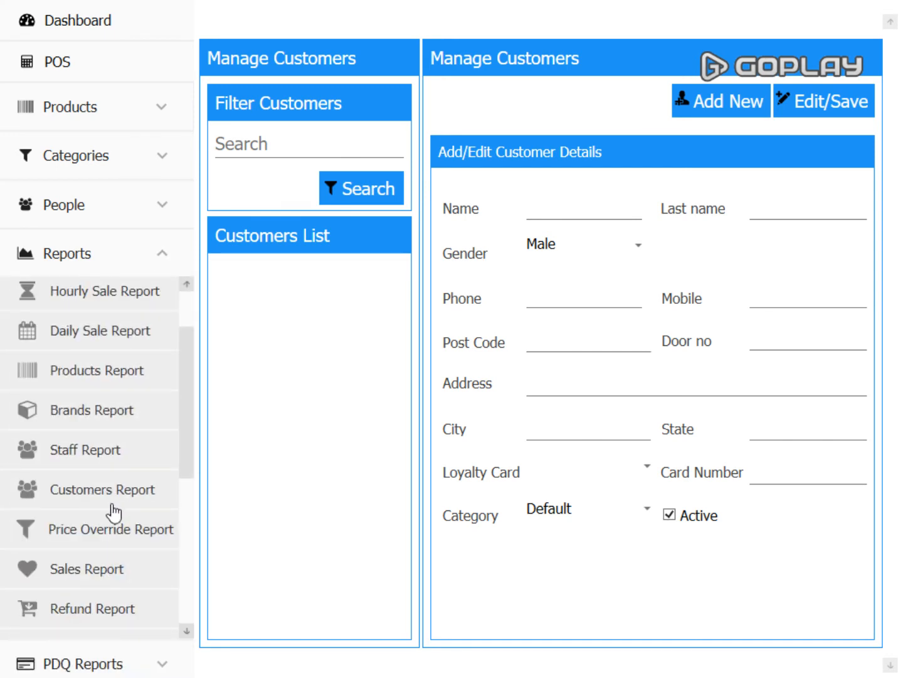
pyautogui.click(94, 572)
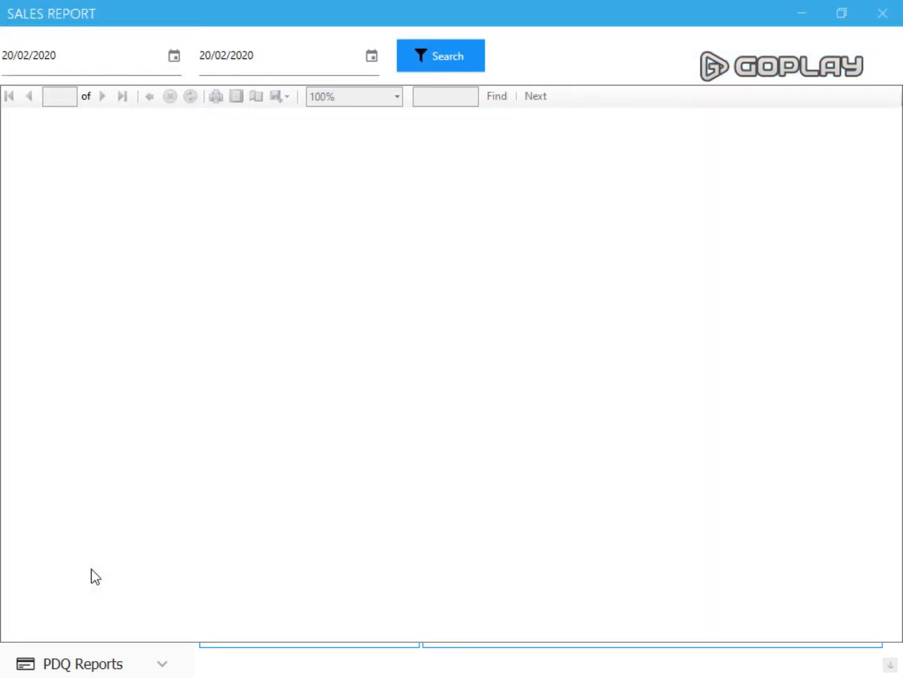
pyautogui.click(433, 60)
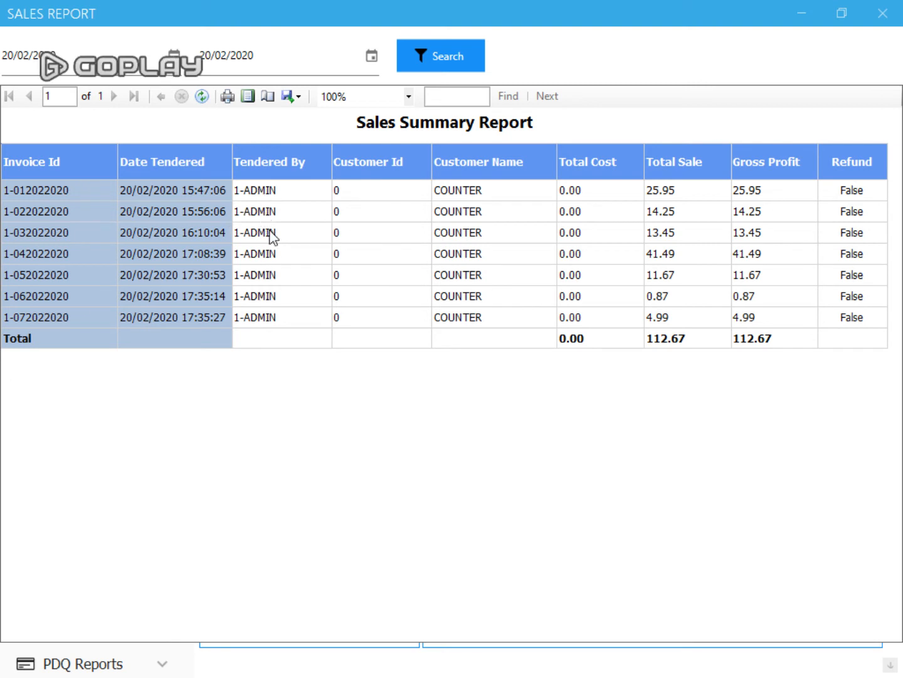
pyautogui.click(883, 12)
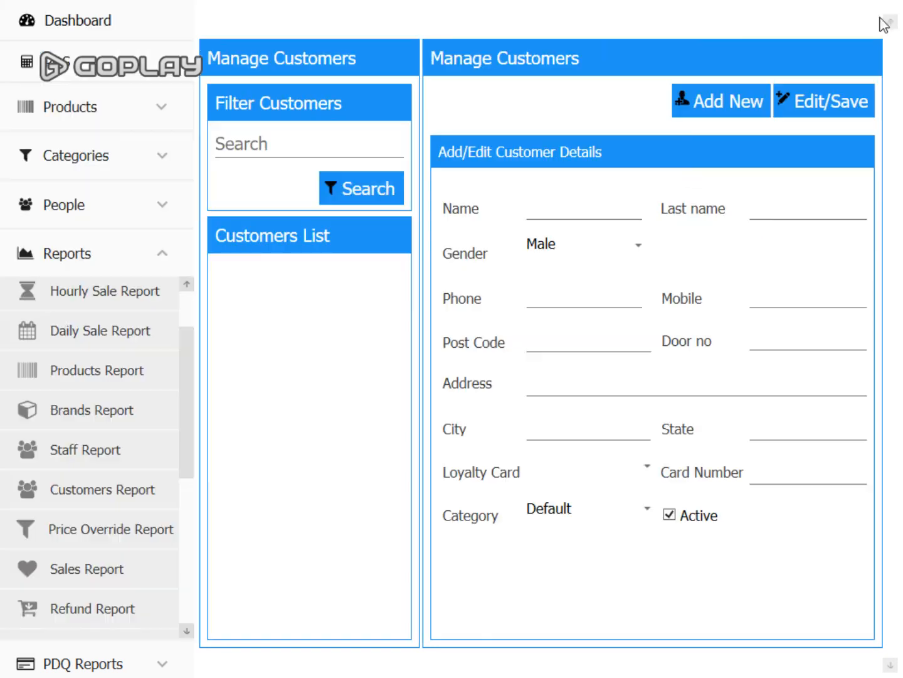
# - Collapse Reports, look through PDQ Reports, and go back to the Dashboard
pyautogui.click(166, 259)
pyautogui.click(78, 305)
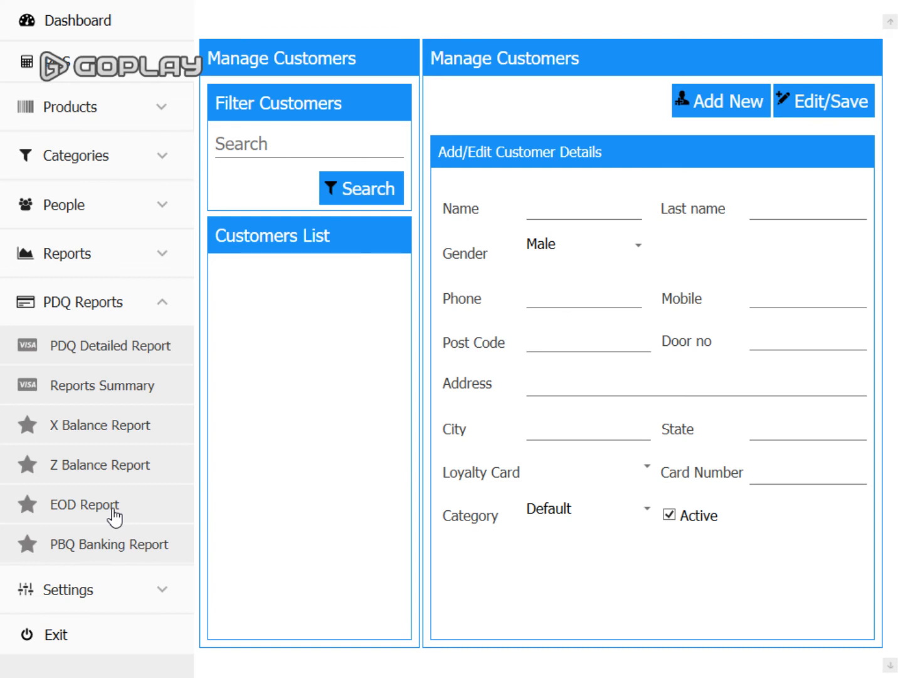
pyautogui.click(168, 308)
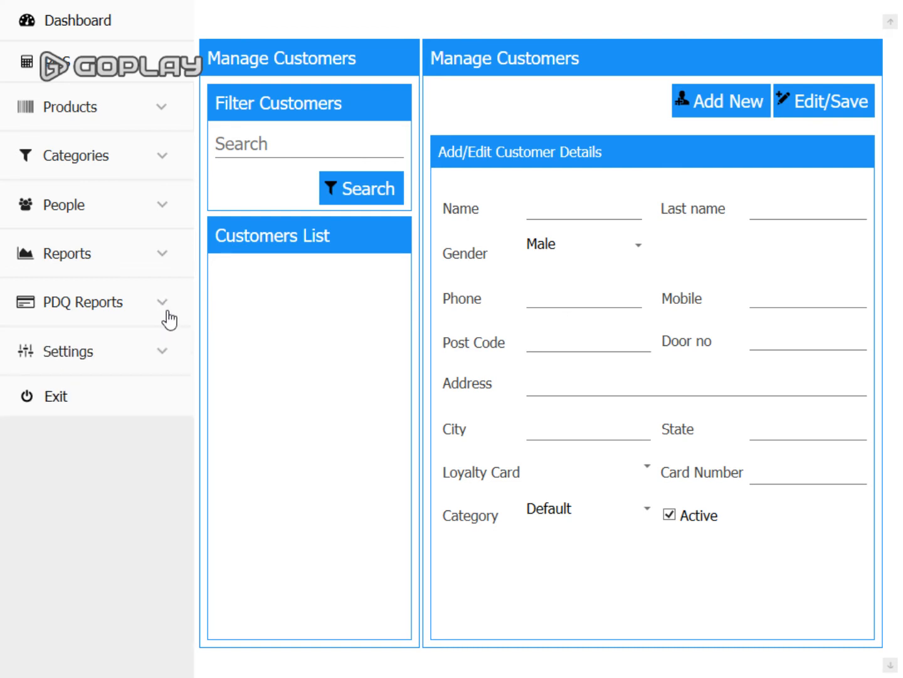
pyautogui.click(94, 28)
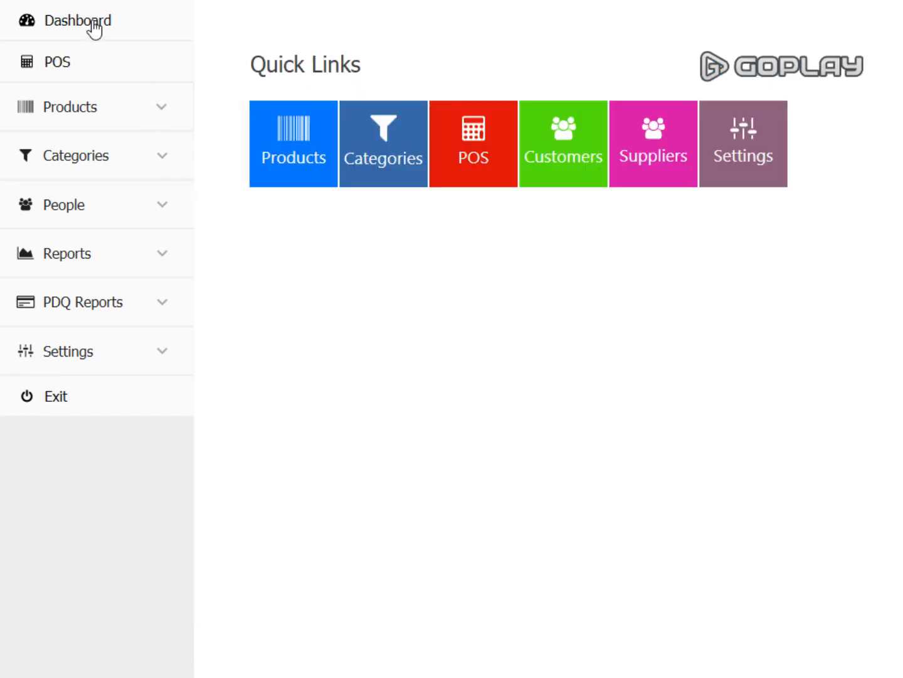
# - Open Category Management and start a new category
pyautogui.click(392, 158)
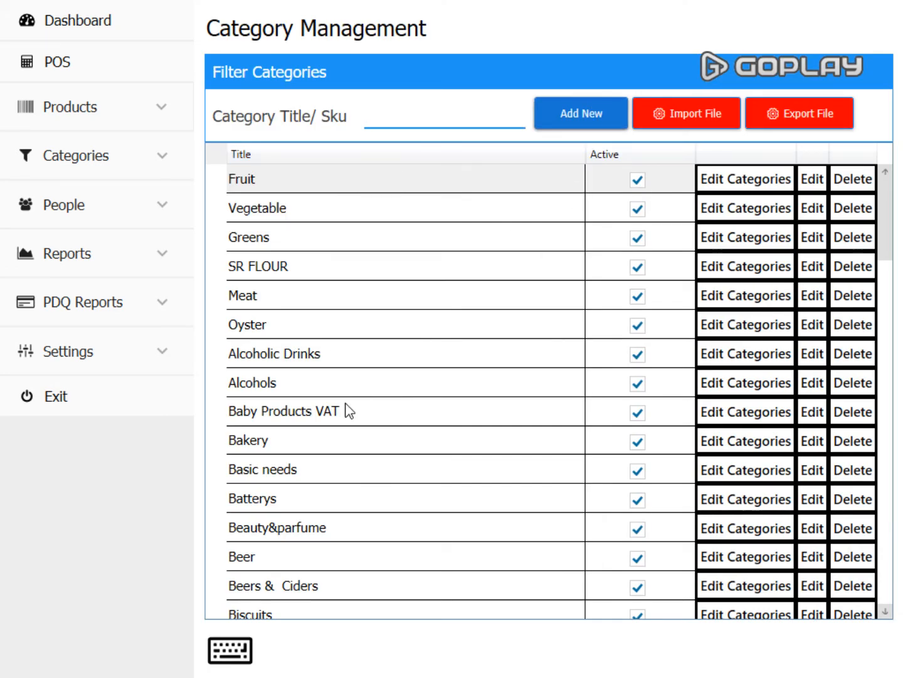
pyautogui.scroll(-5, 810, 515)
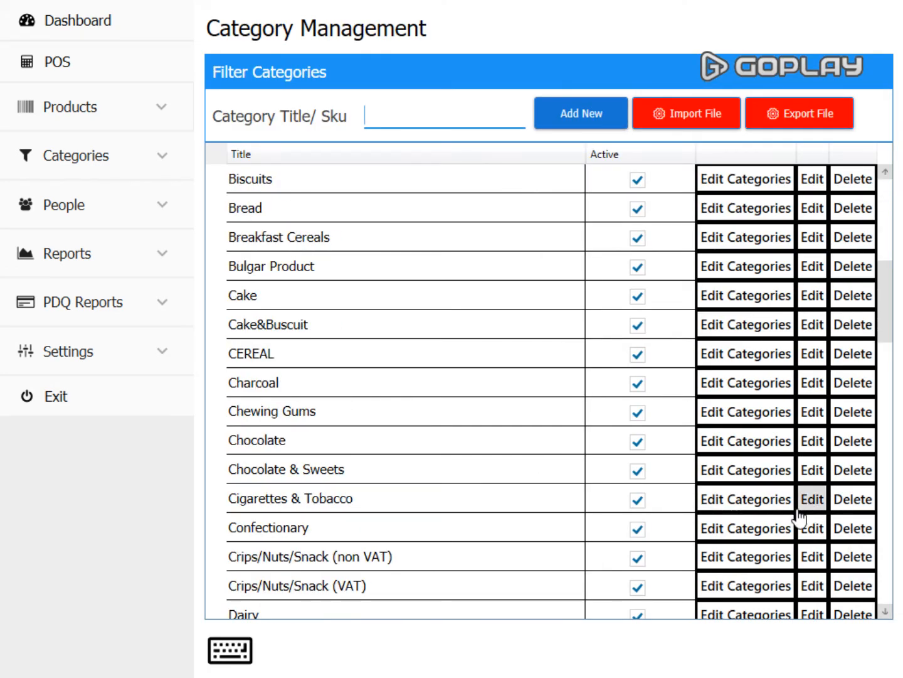
pyautogui.scroll(-5, 796, 511)
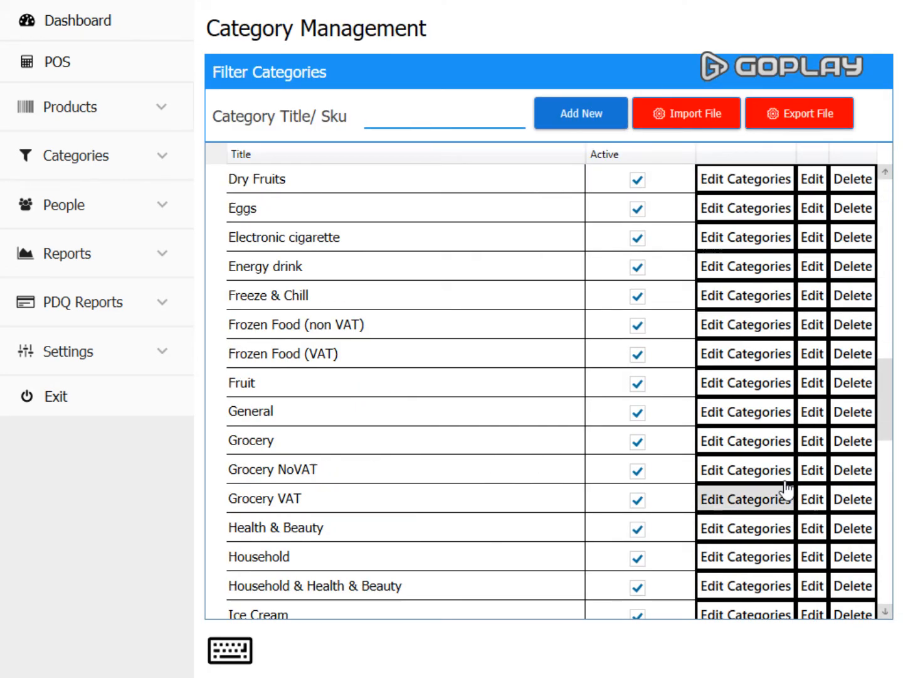
pyautogui.click(595, 119)
pyautogui.click(422, 63)
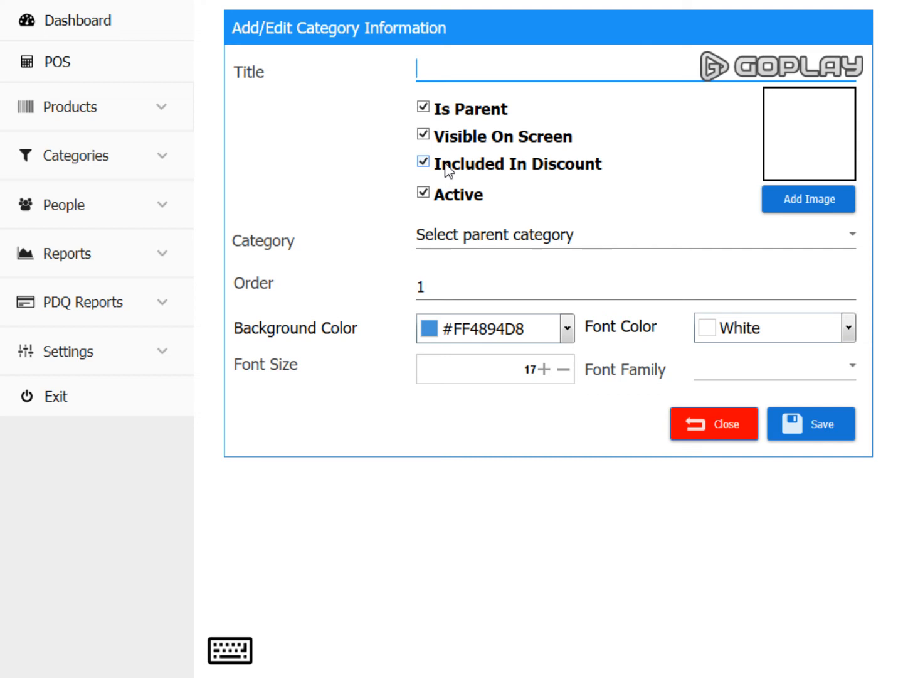
# - Choose Bakery as parent, view the background colour palette, then close the form unsaved
pyautogui.click(628, 249)
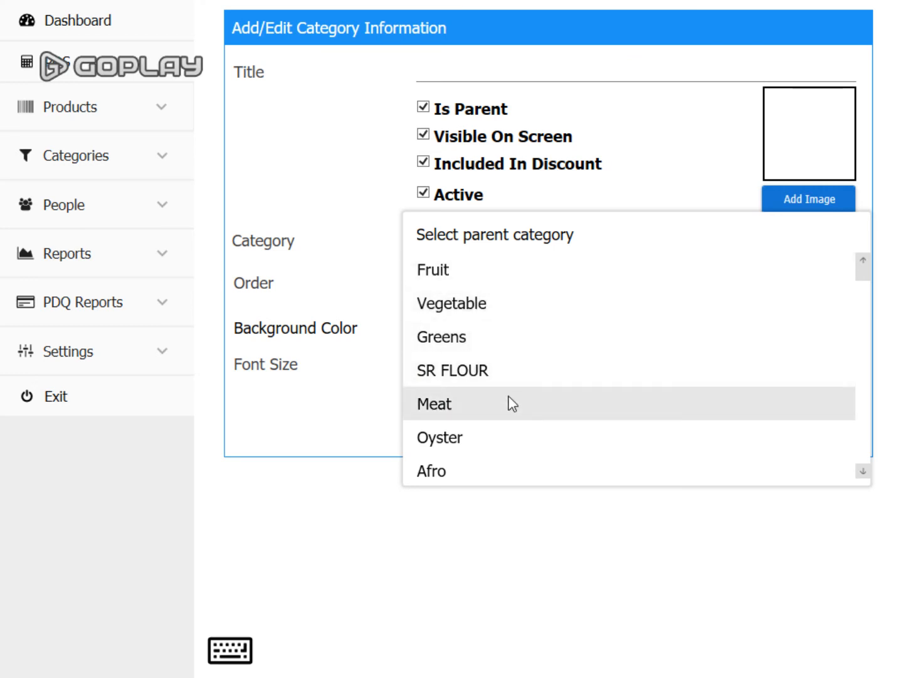
pyautogui.scroll(-3, 512, 404)
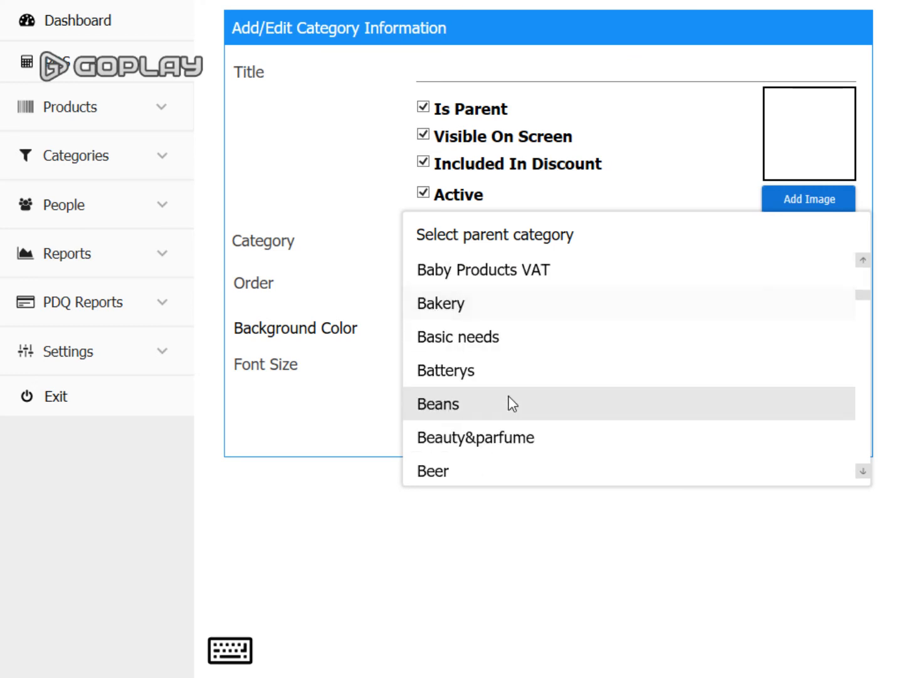
pyautogui.click(522, 306)
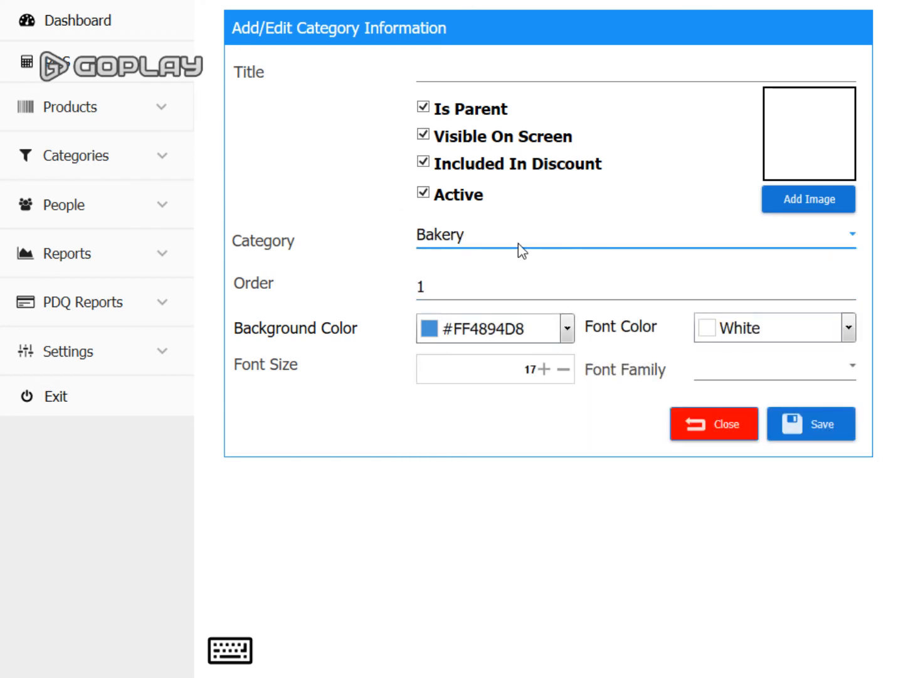
pyautogui.click(558, 66)
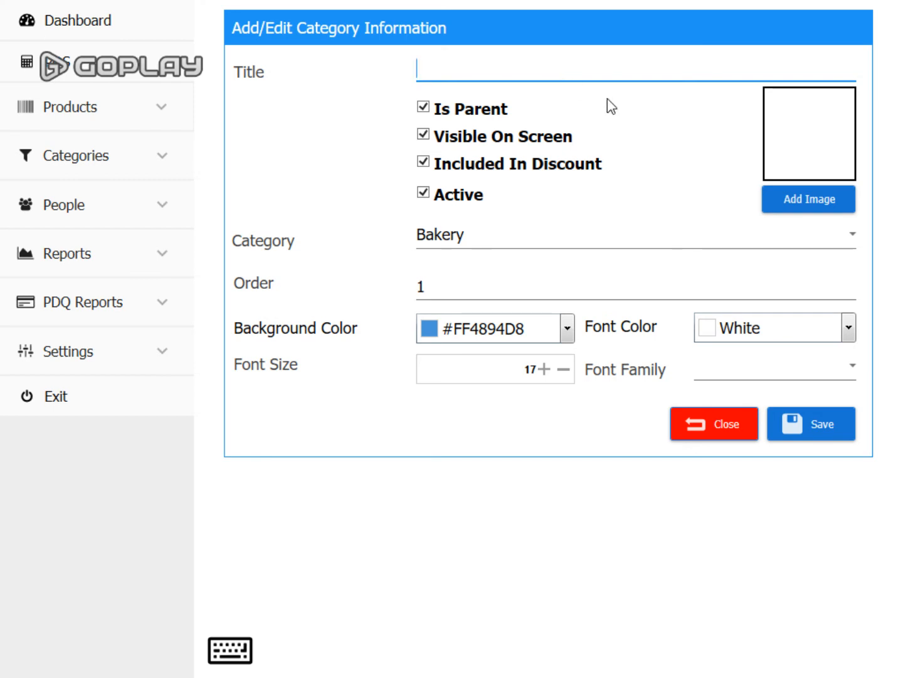
pyautogui.click(567, 328)
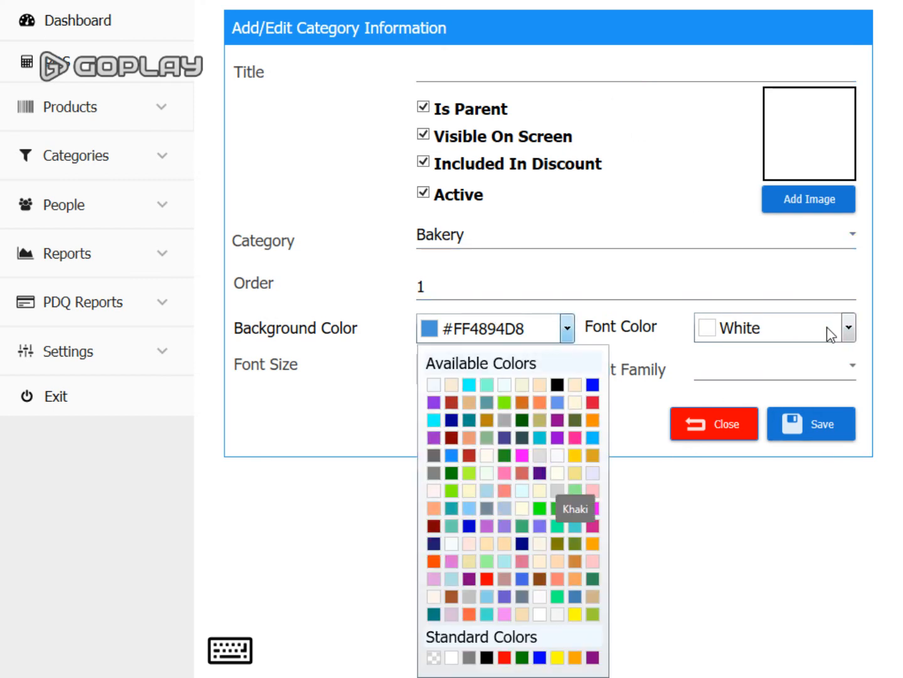
pyautogui.click(642, 418)
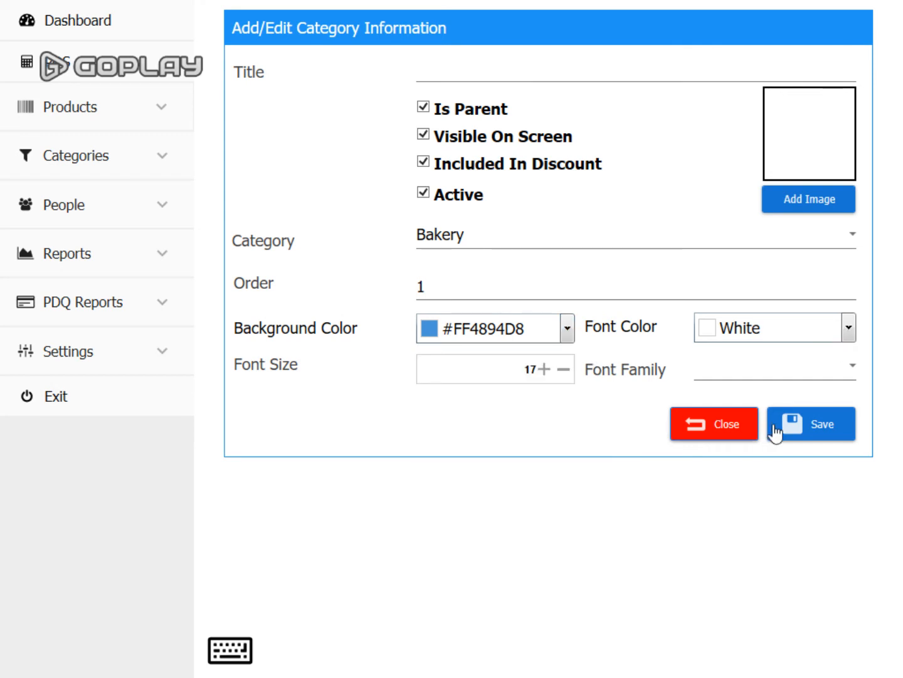
pyautogui.click(712, 426)
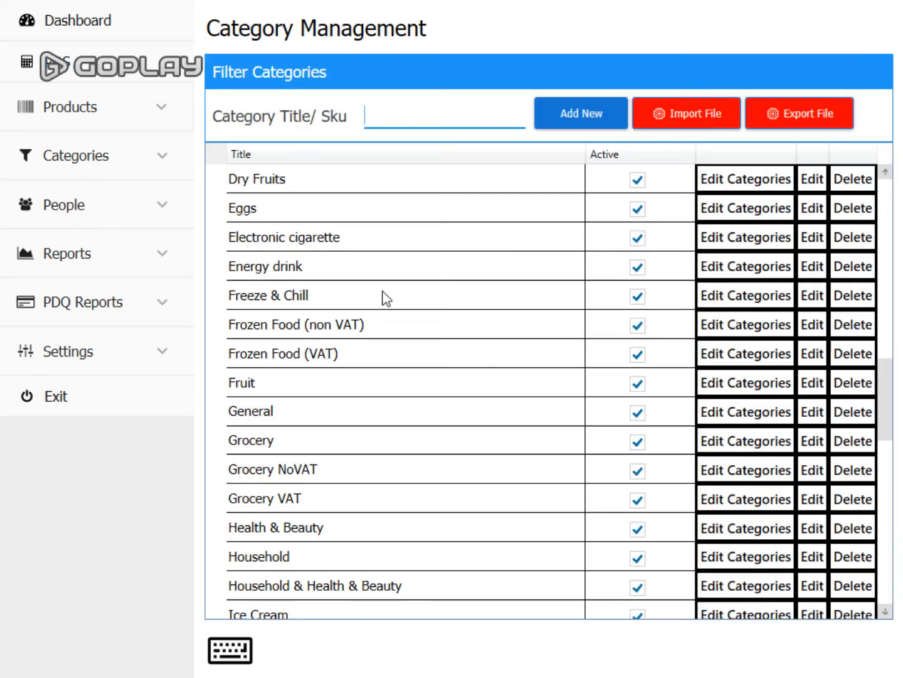
# - Open Lamb Leg from Product Management and set its price to 899
pyautogui.click(110, 26)
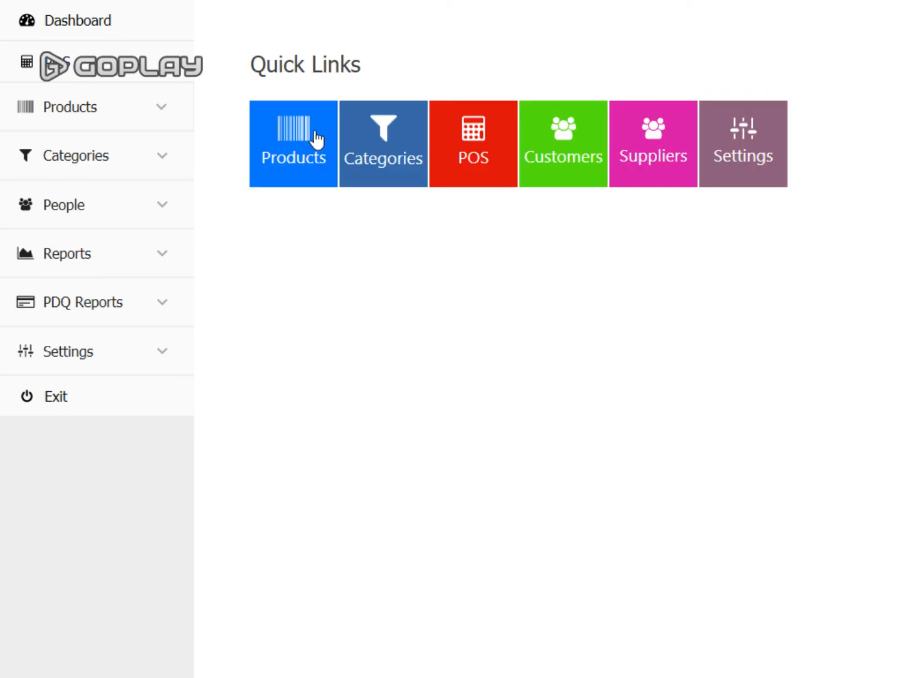
pyautogui.click(311, 143)
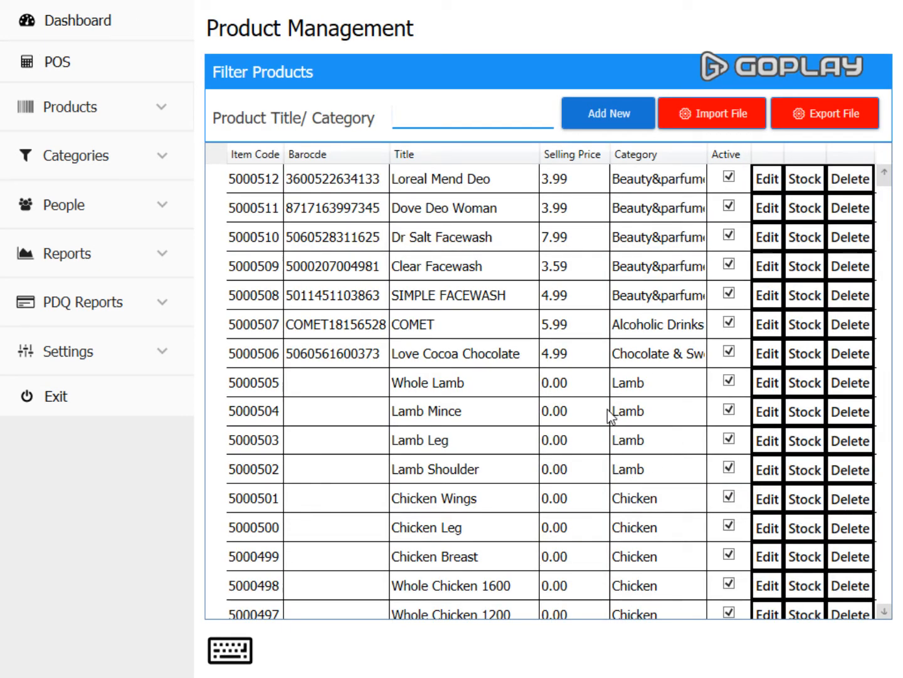
pyautogui.click(766, 441)
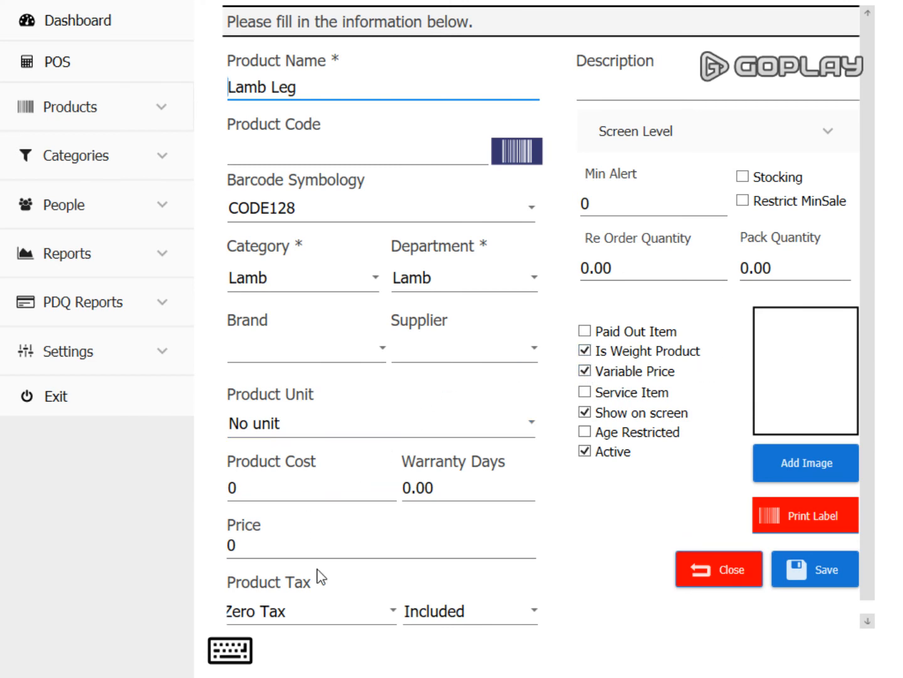
pyautogui.click(323, 542)
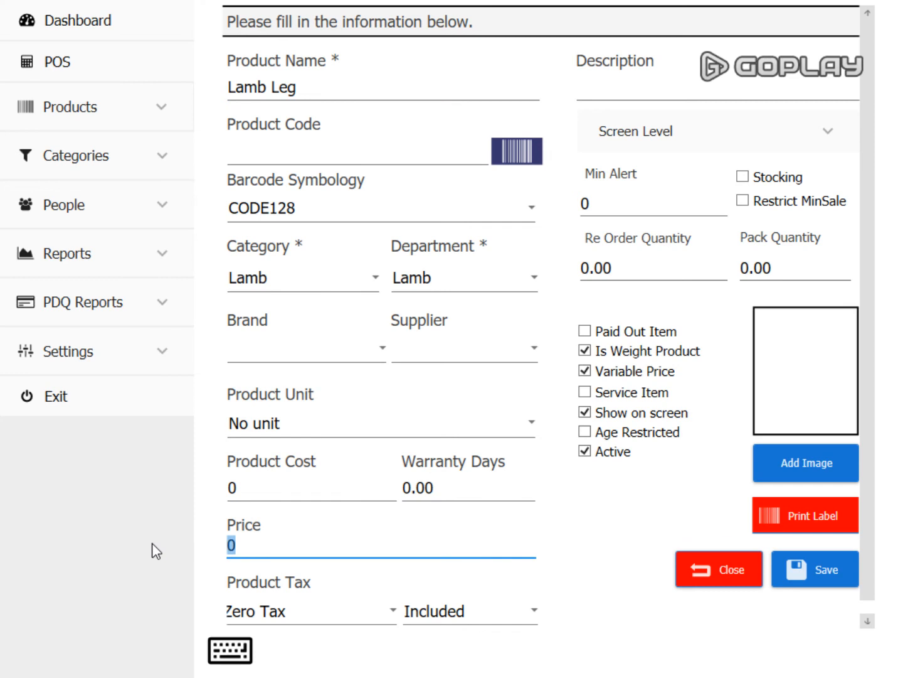
pyautogui.write('8.')
pyautogui.press('BackSpace')
pyautogui.write('99')
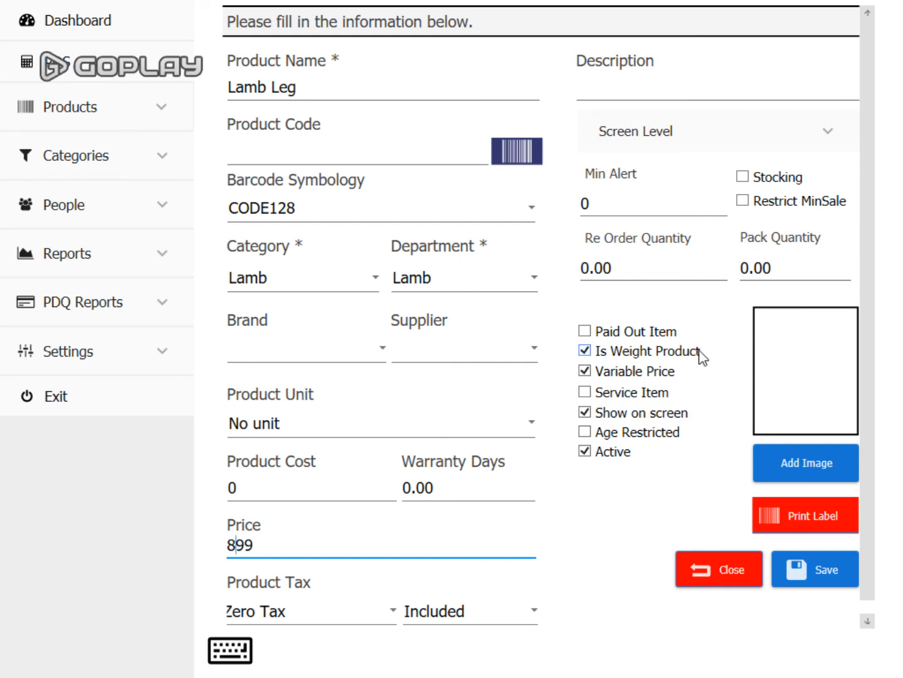
# - Turn off Variable Price and set the product tax to Zero Tax, Included
pyautogui.click(585, 371)
pyautogui.click(584, 372)
pyautogui.click(353, 616)
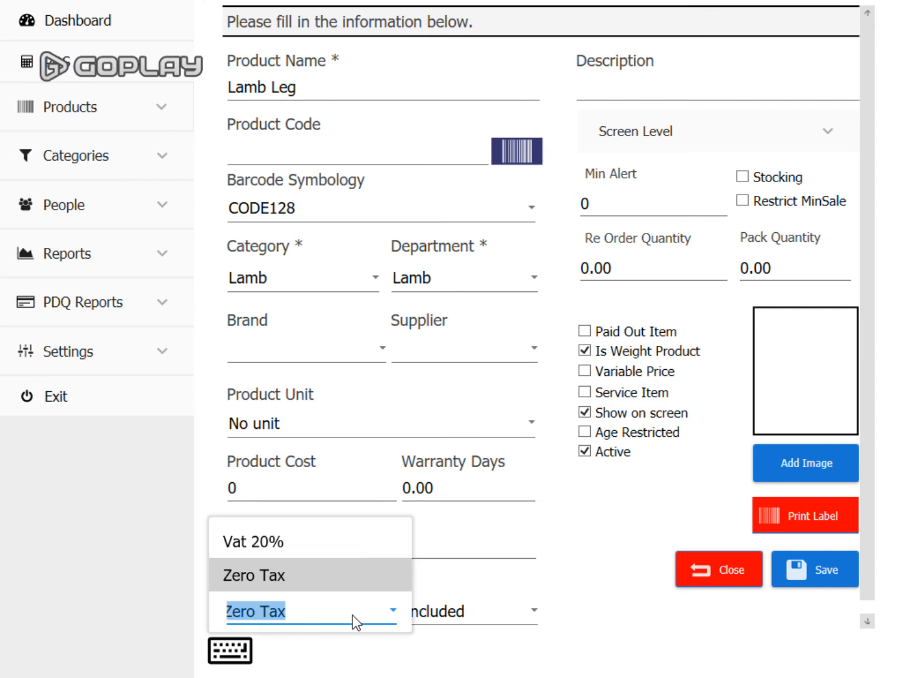
pyautogui.click(349, 546)
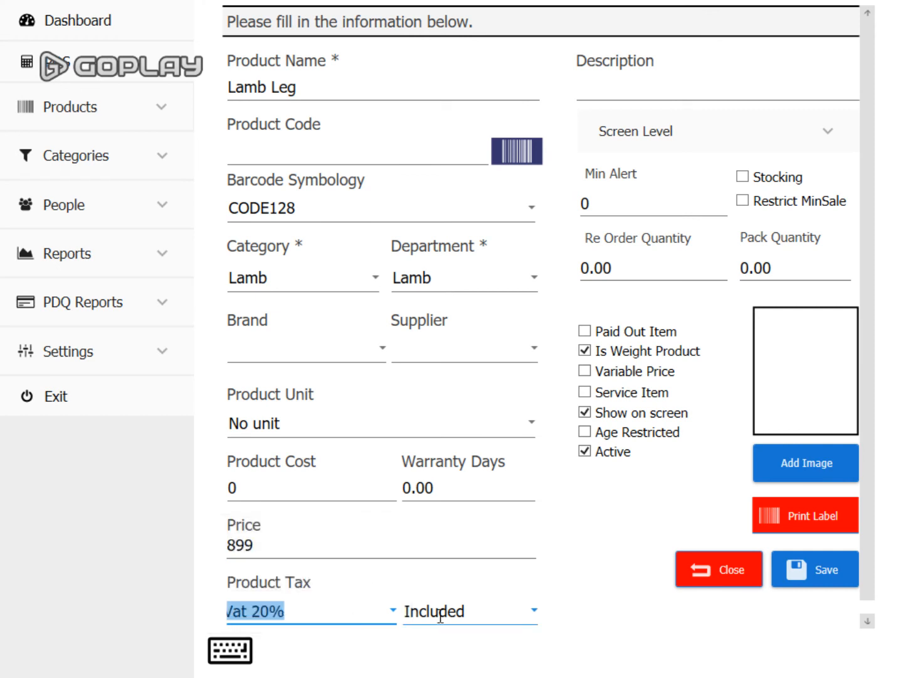
pyautogui.click(518, 621)
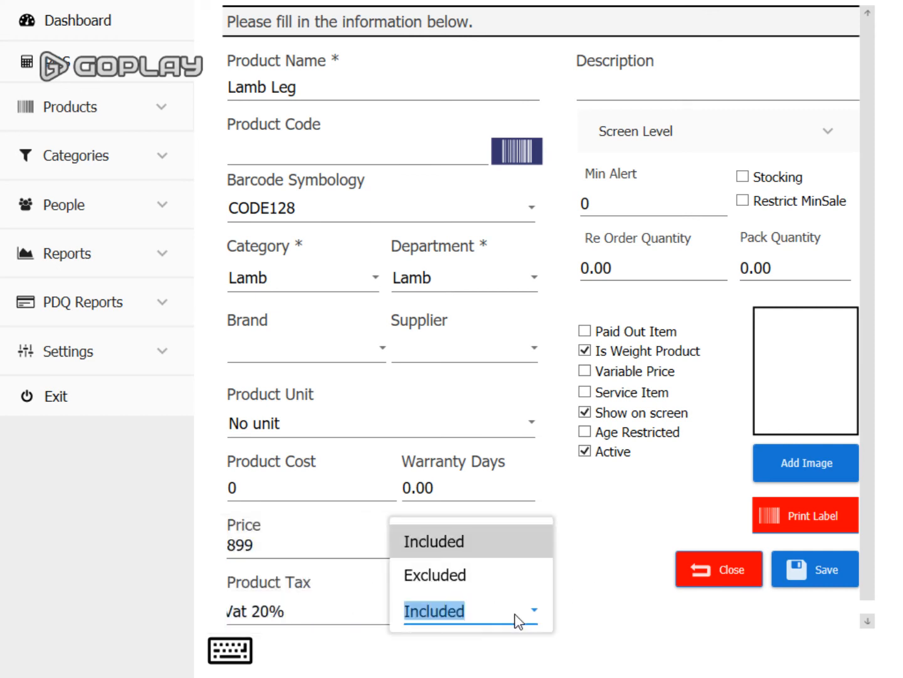
pyautogui.click(471, 540)
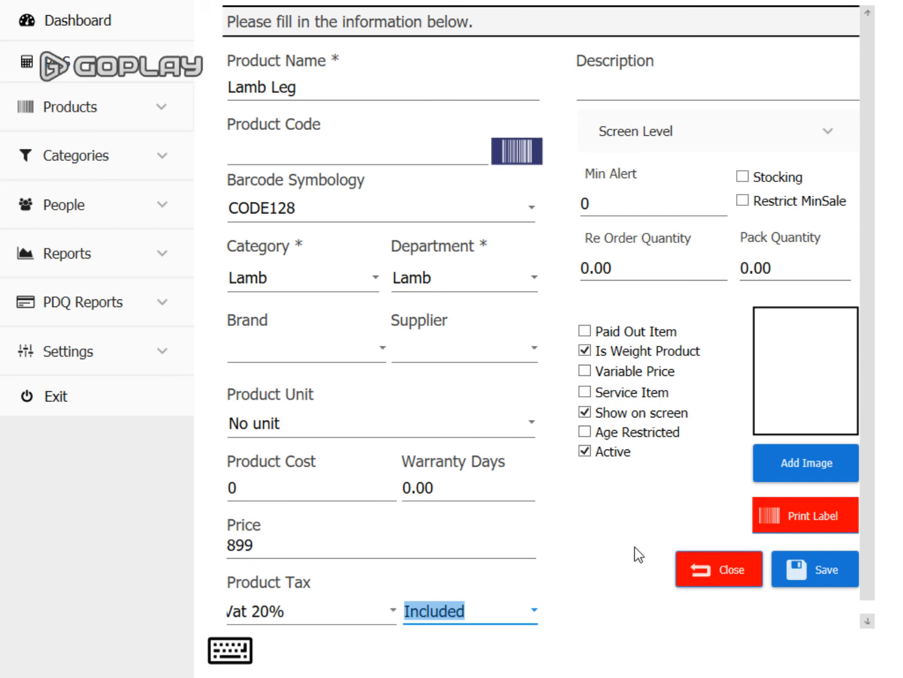
pyautogui.click(295, 612)
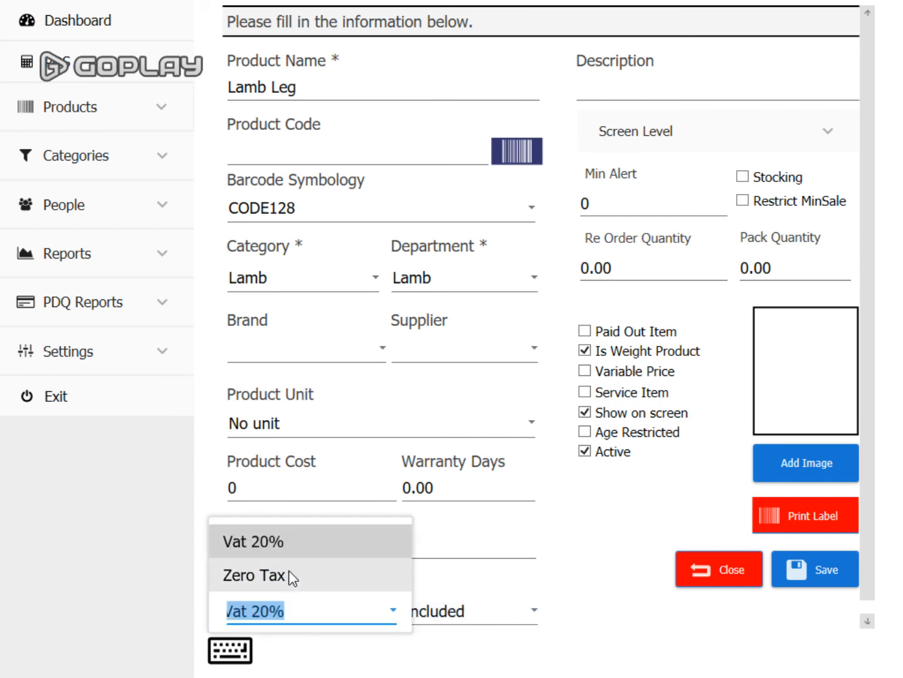
pyautogui.click(297, 579)
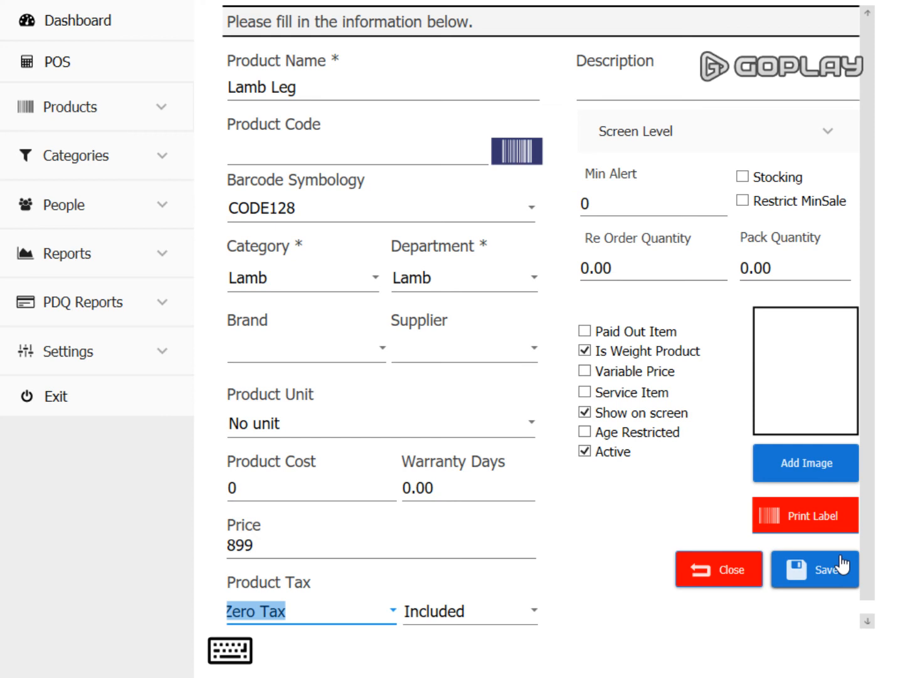
# - Browse the product image picker to C:\Program Files (x86)\EPOS TECHNOLOGIES LIMITED\ETL RETAIL\Images
pyautogui.click(810, 463)
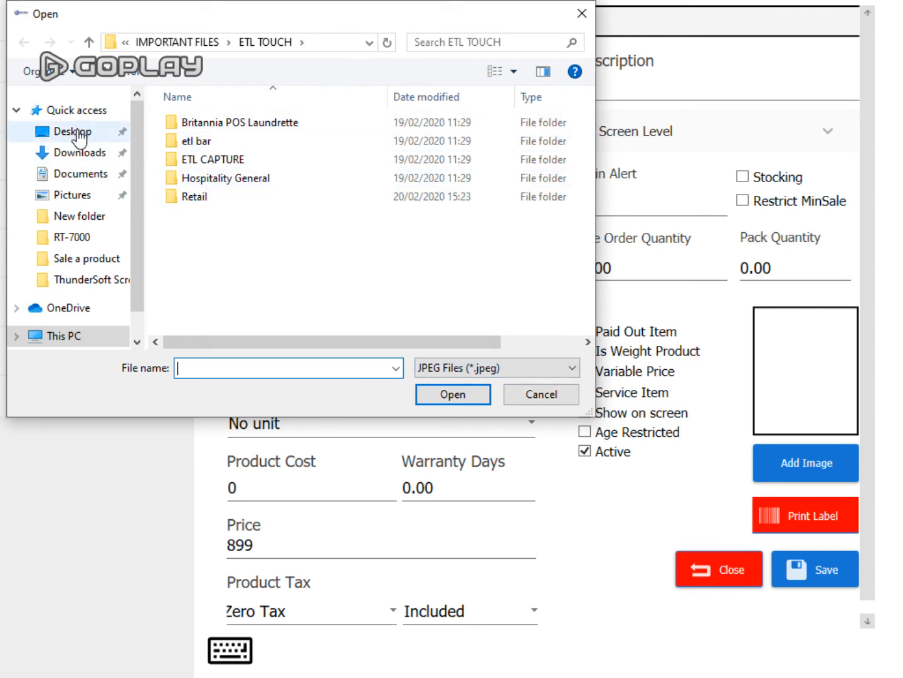
pyautogui.scroll(-1, 124, 217)
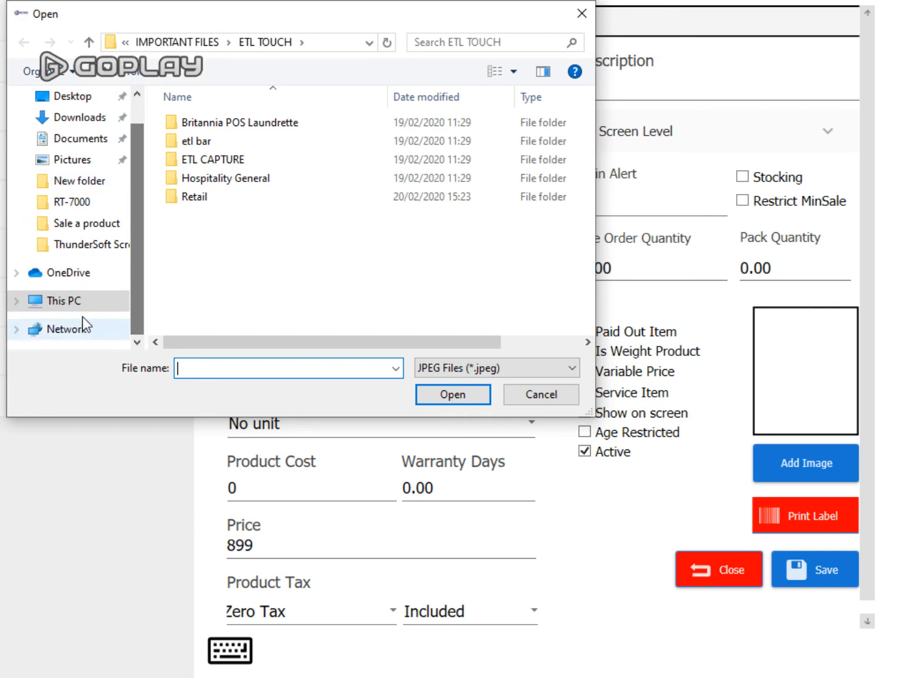
pyautogui.click(71, 301)
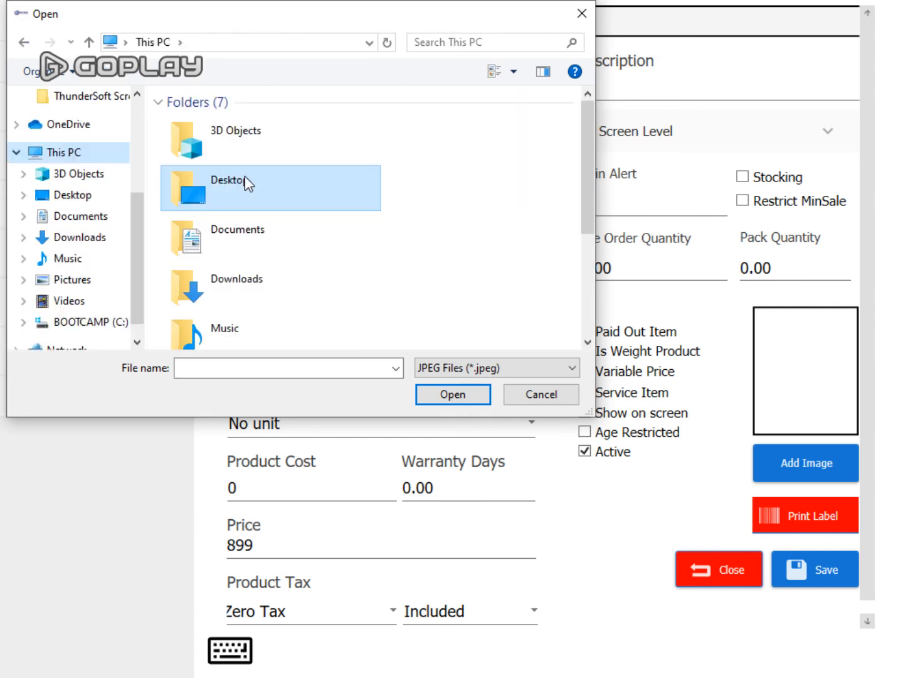
pyautogui.scroll(-4, 443, 223)
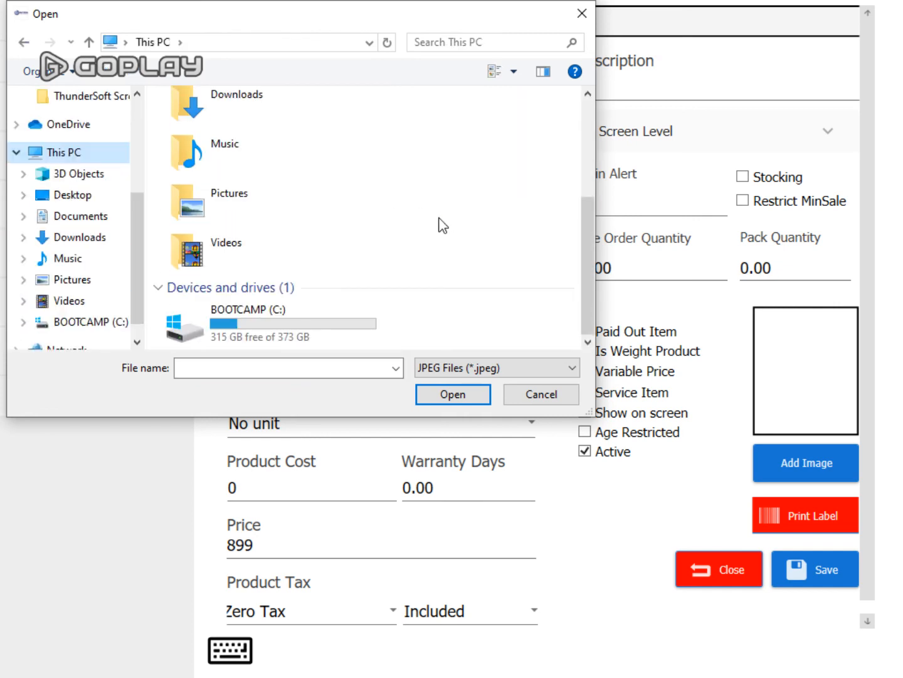
pyautogui.doubleClick(261, 321)
pyautogui.doubleClick(204, 196)
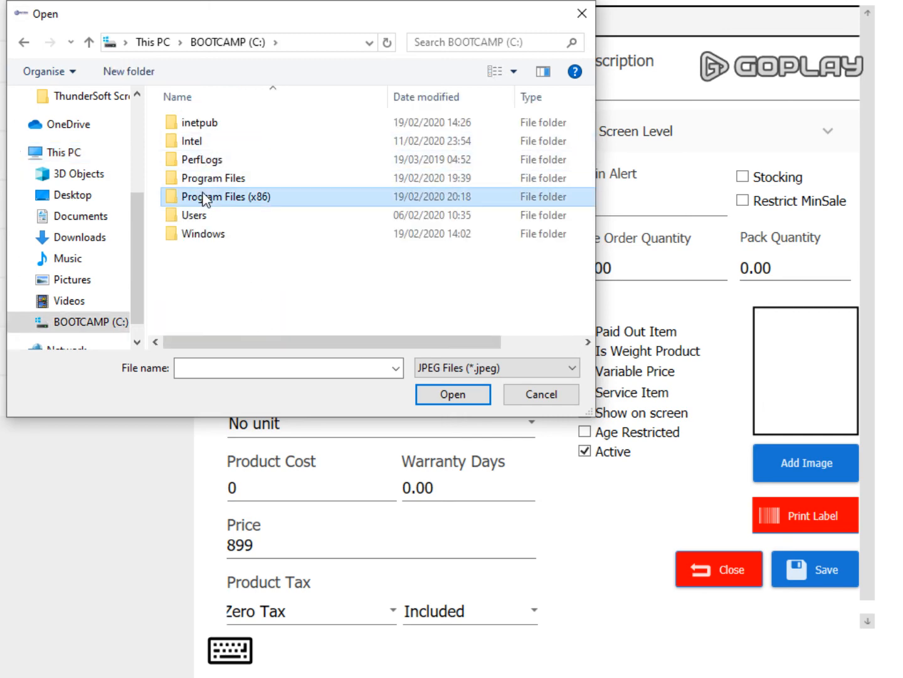
pyautogui.doubleClick(215, 197)
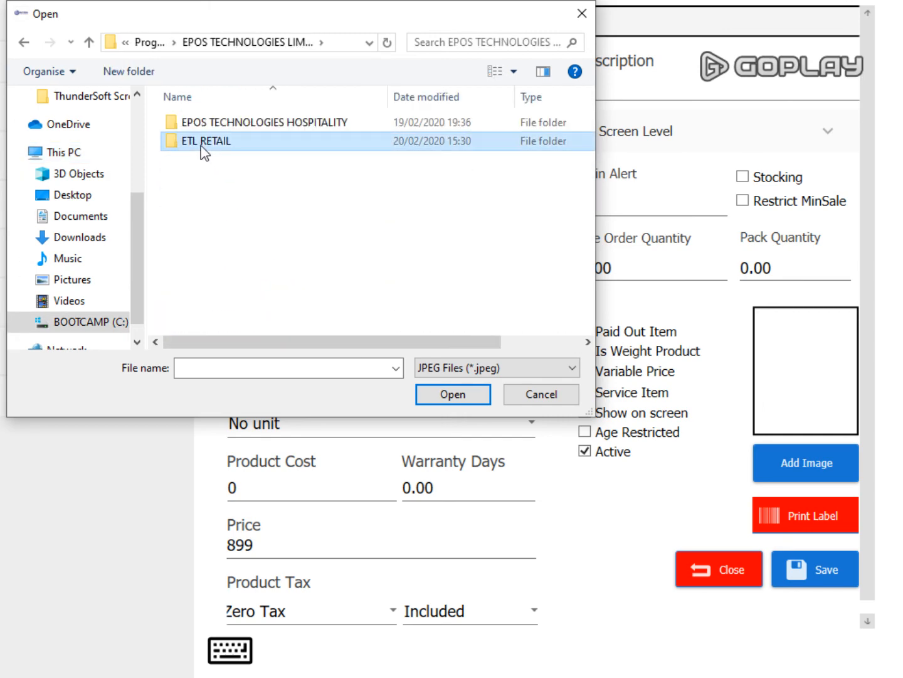
pyautogui.doubleClick(205, 147)
pyautogui.doubleClick(201, 180)
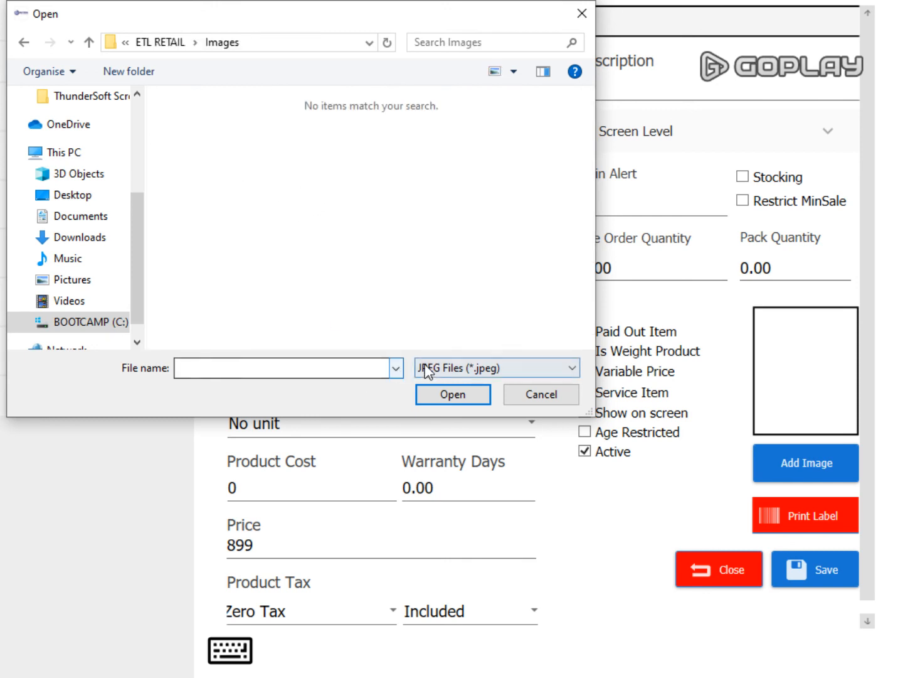
# - Filter the image picker to PNG Files (*.png), browse the thumbnails, then cancel without choosing a picture
pyautogui.click(537, 370)
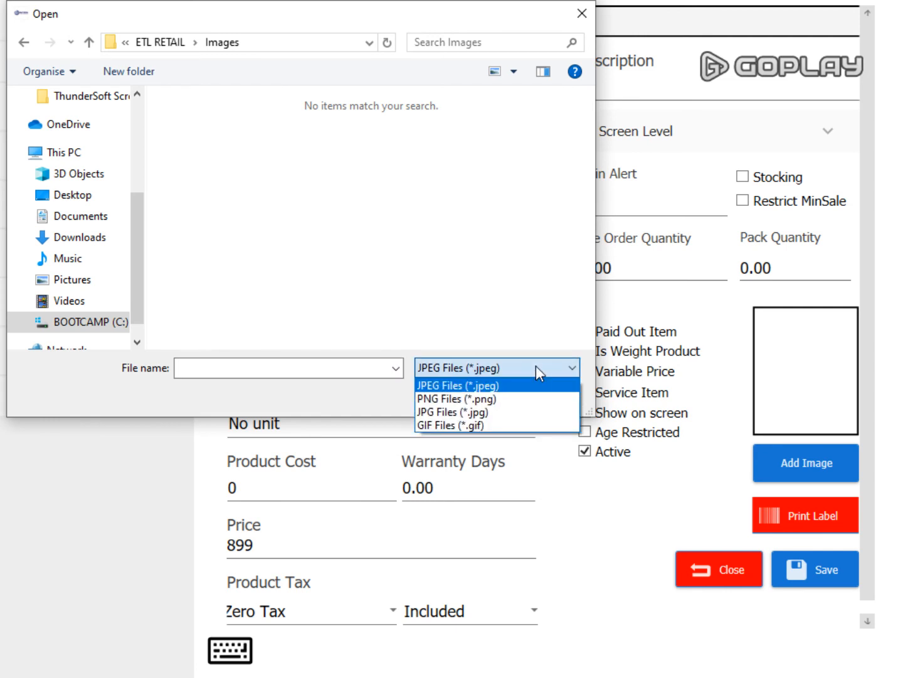
pyautogui.click(527, 386)
pyautogui.click(520, 365)
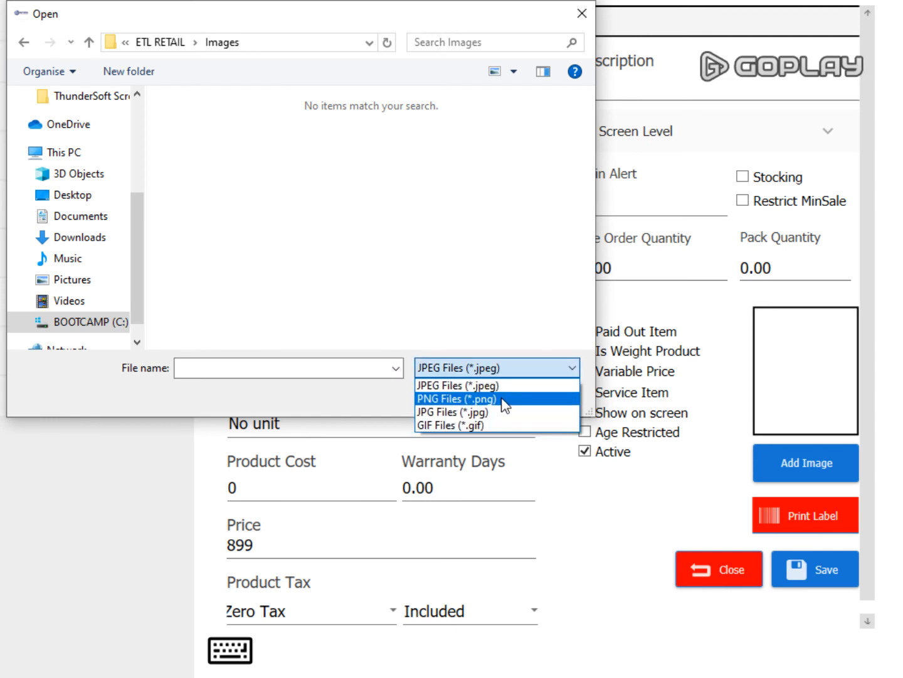
pyautogui.click(502, 399)
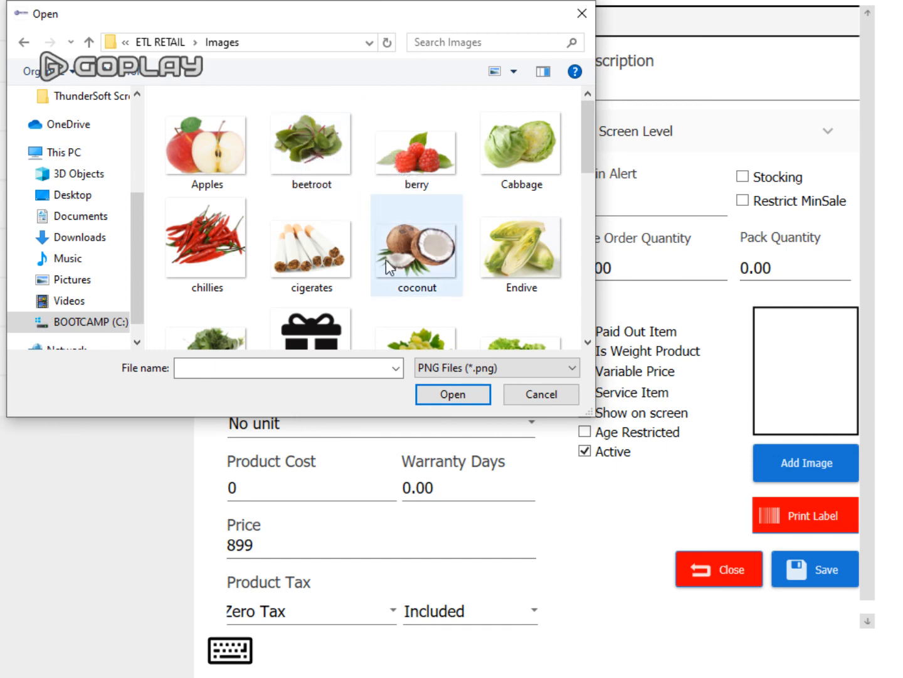
pyautogui.scroll(-3, 384, 260)
pyautogui.scroll(-1, 351, 266)
pyautogui.scroll(-1, 370, 272)
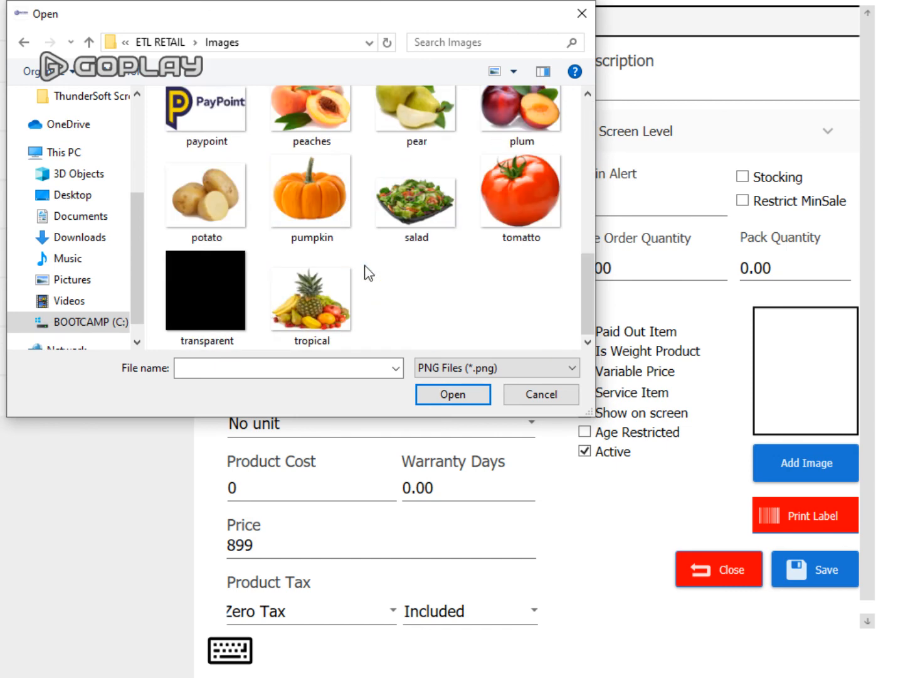
pyautogui.scroll(3, 364, 275)
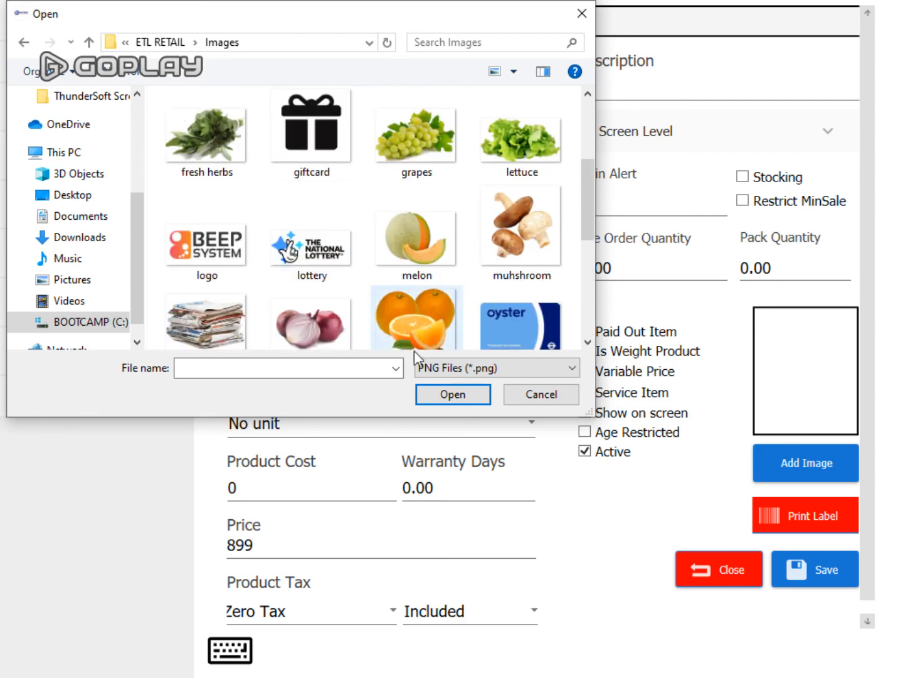
pyautogui.click(522, 396)
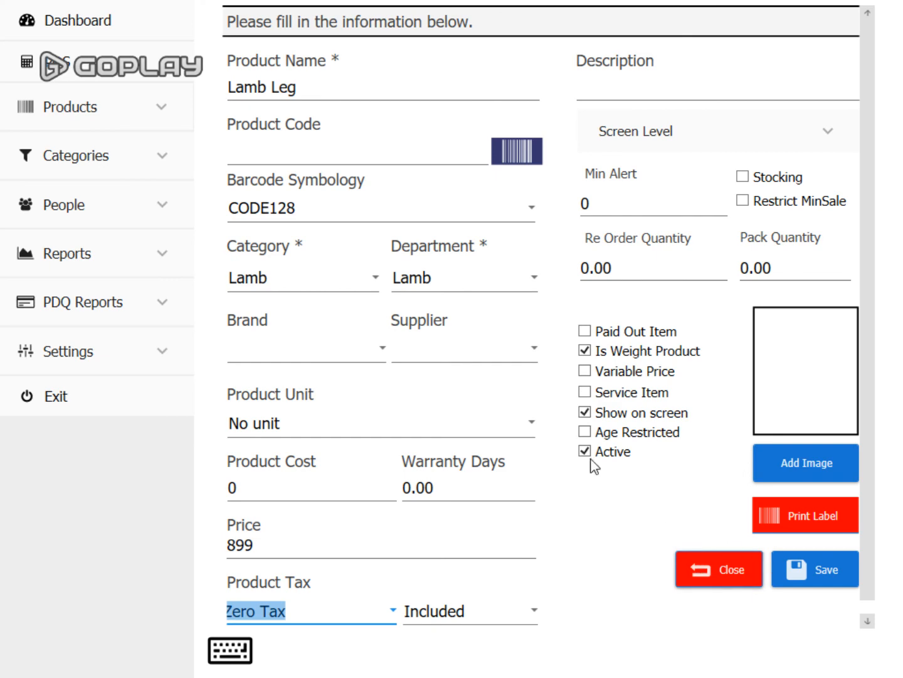
# - Save the Lamb Leg product and start a blank new product in the Product Code field
pyautogui.click(795, 573)
pyautogui.click(598, 120)
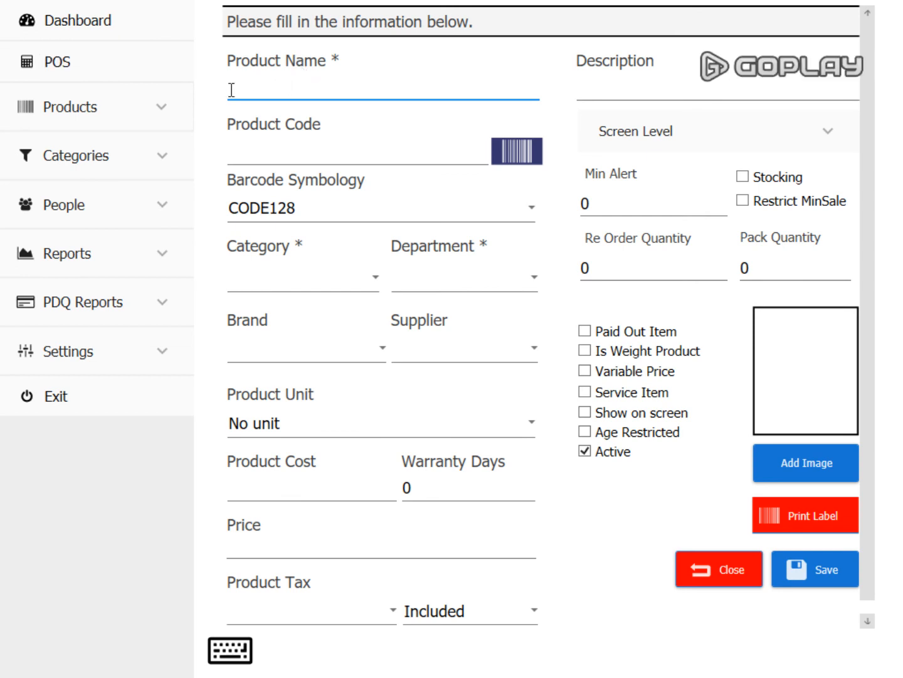
pyautogui.click(401, 155)
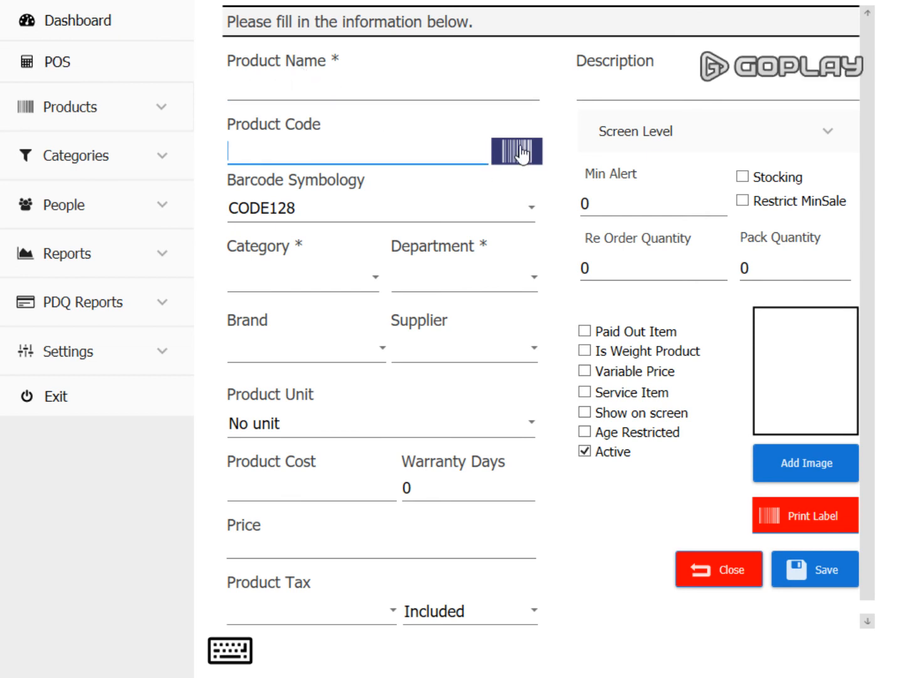
# - Open and close the Category and Department lists without choosing any value
pyautogui.click(274, 286)
pyautogui.click(515, 285)
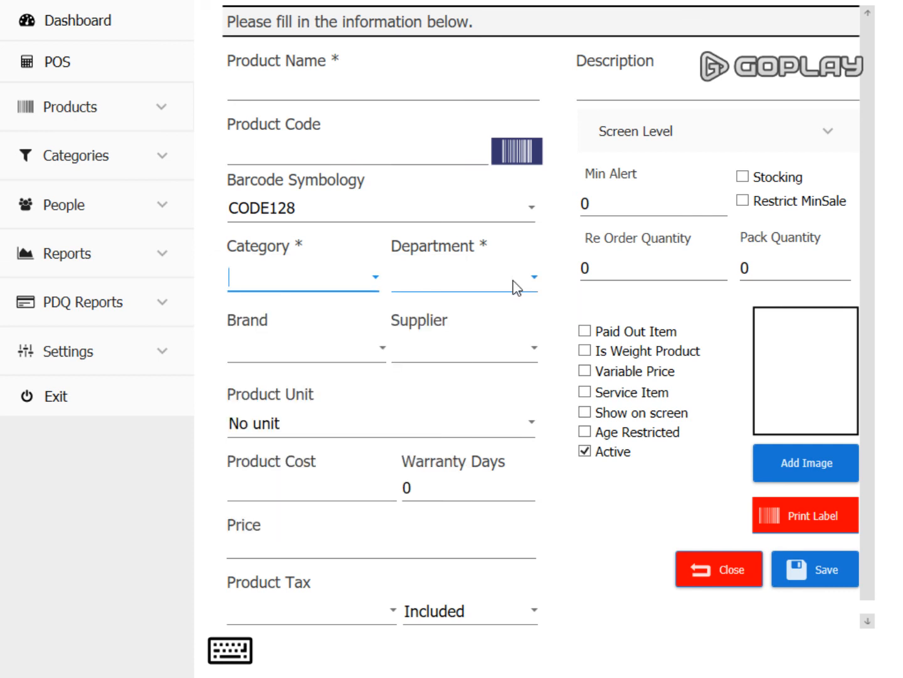
pyautogui.click(511, 286)
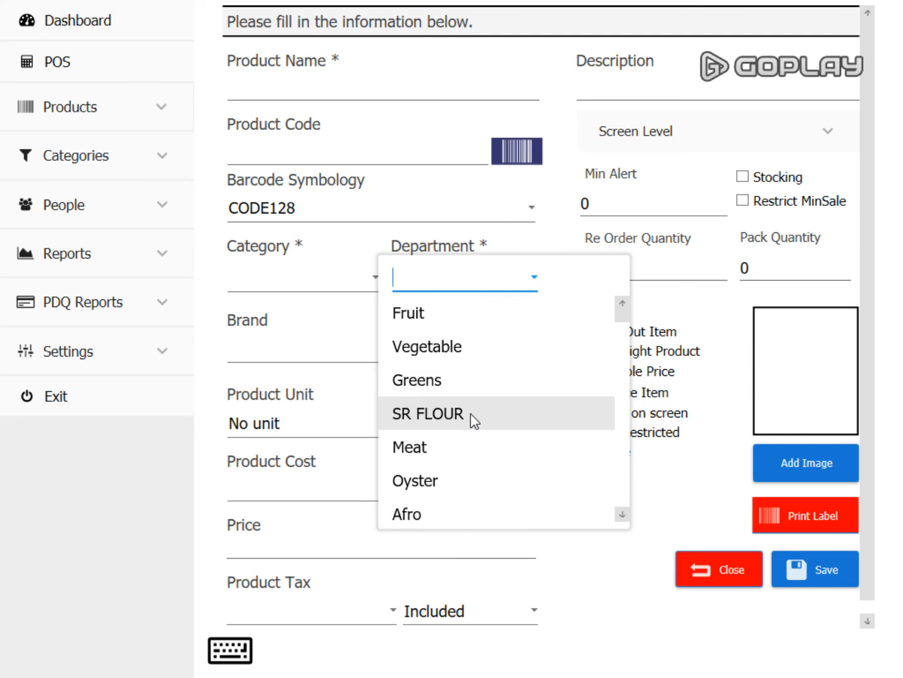
pyautogui.click(614, 606)
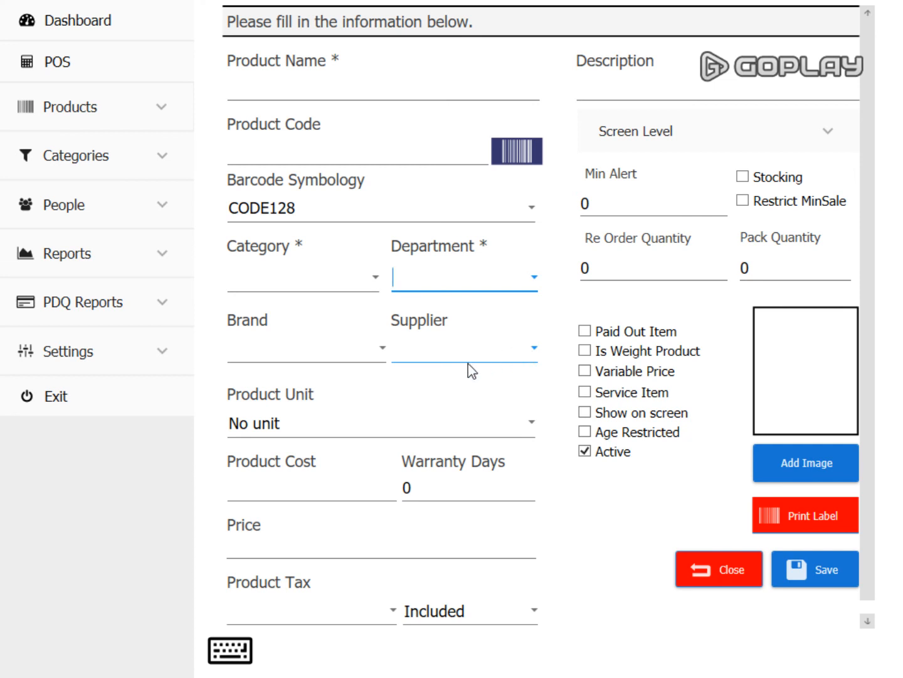
# - Set the new product's Product Unit to kg, briefly resetting it to No unit first
pyautogui.click(384, 434)
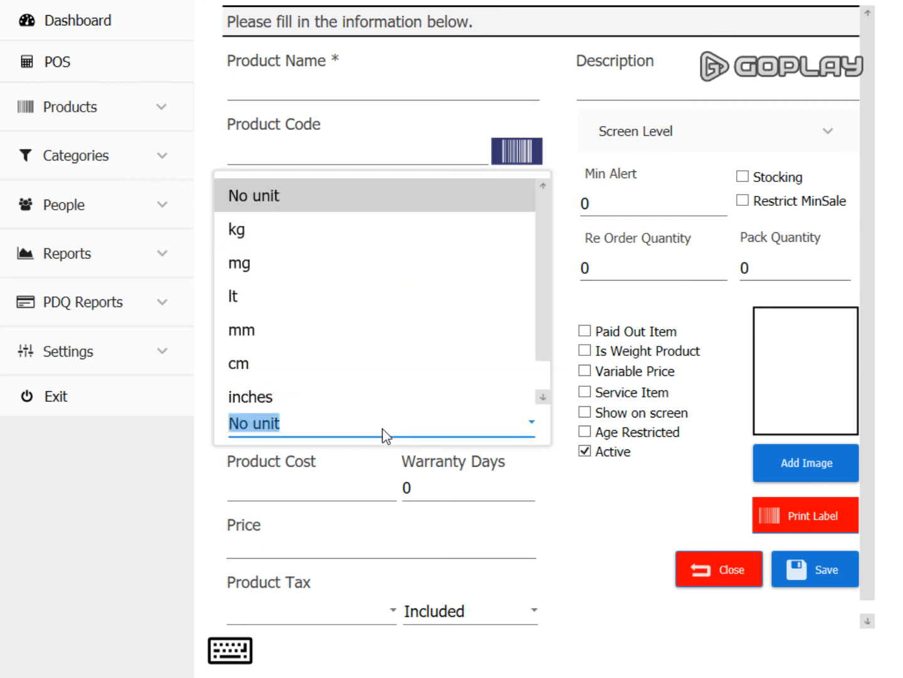
pyautogui.click(264, 229)
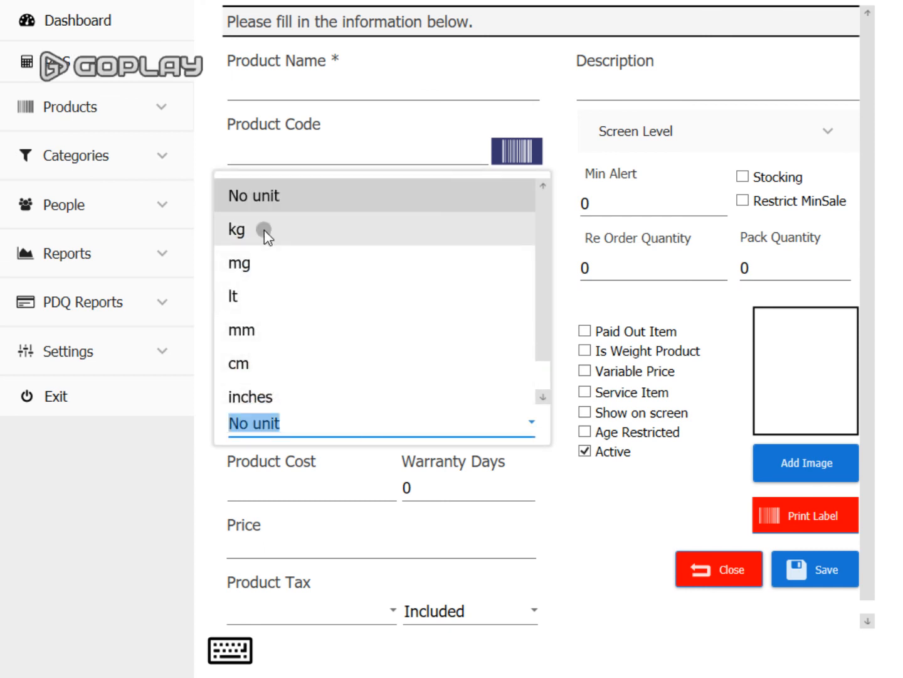
pyautogui.click(295, 417)
pyautogui.click(322, 406)
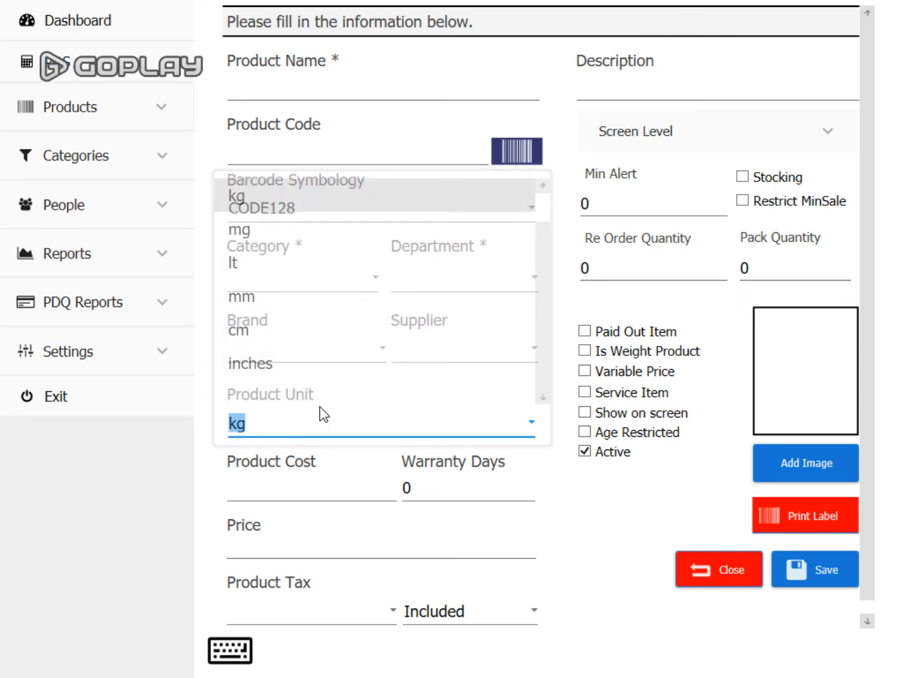
pyautogui.write('u')
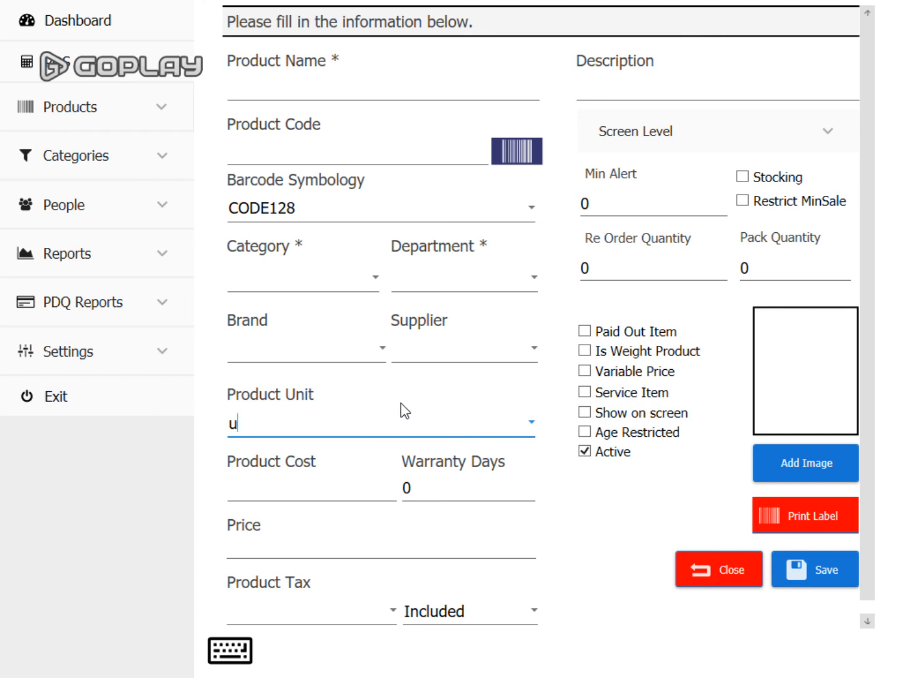
pyautogui.click(532, 421)
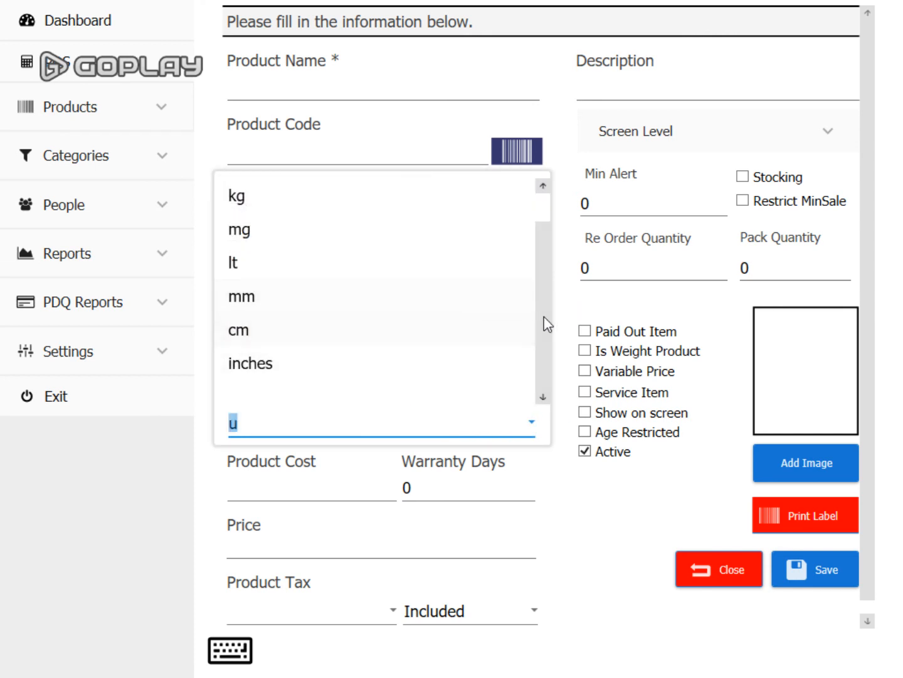
pyautogui.scroll(1, 544, 323)
pyautogui.click(345, 196)
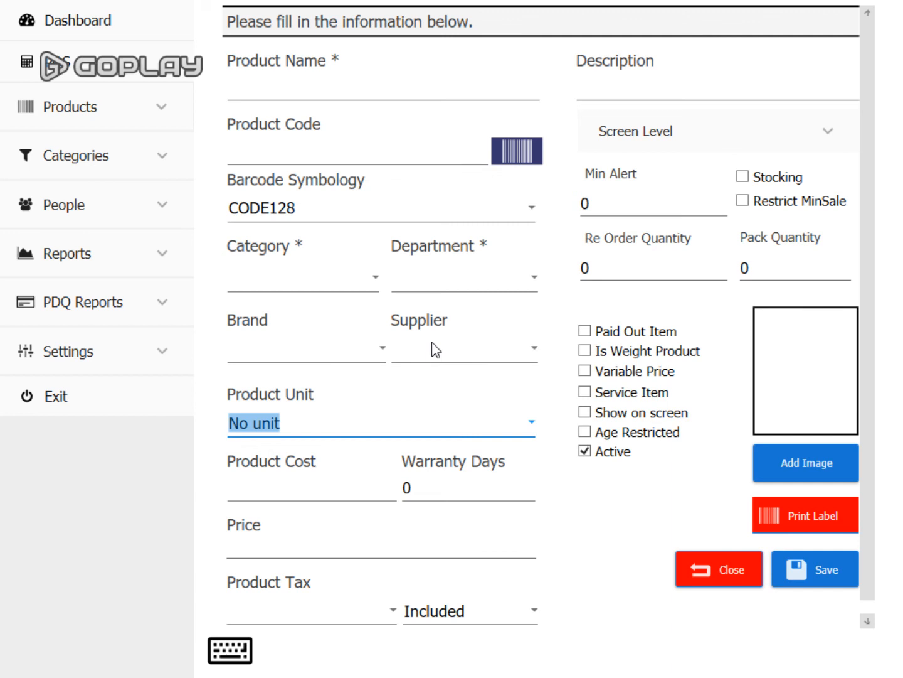
pyautogui.click(321, 430)
pyautogui.click(299, 229)
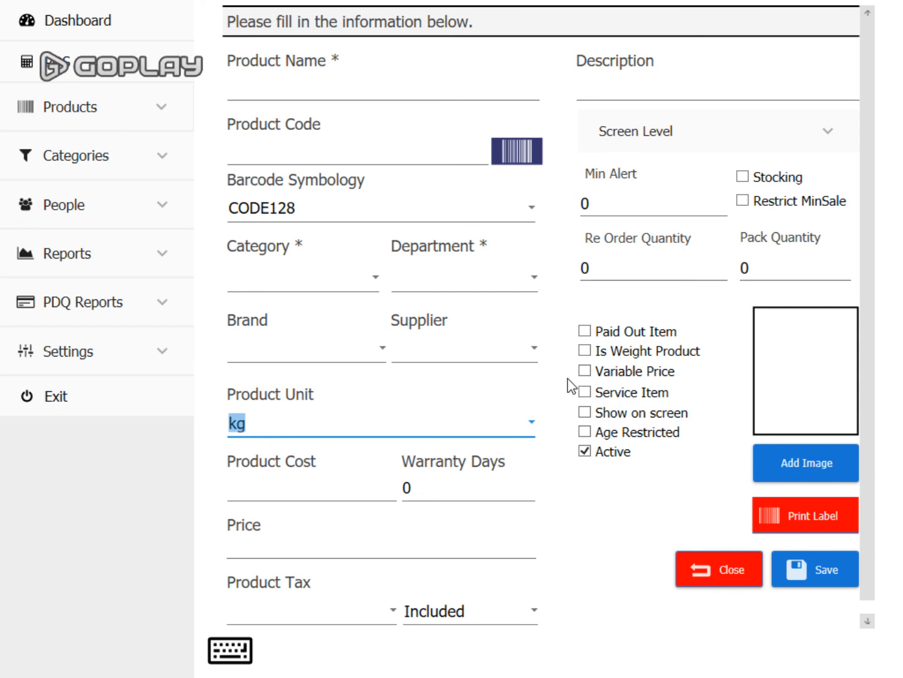
# - Give the new product Vat 20% tax and save it, returning to the dashboard
pyautogui.click(585, 370)
pyautogui.click(586, 370)
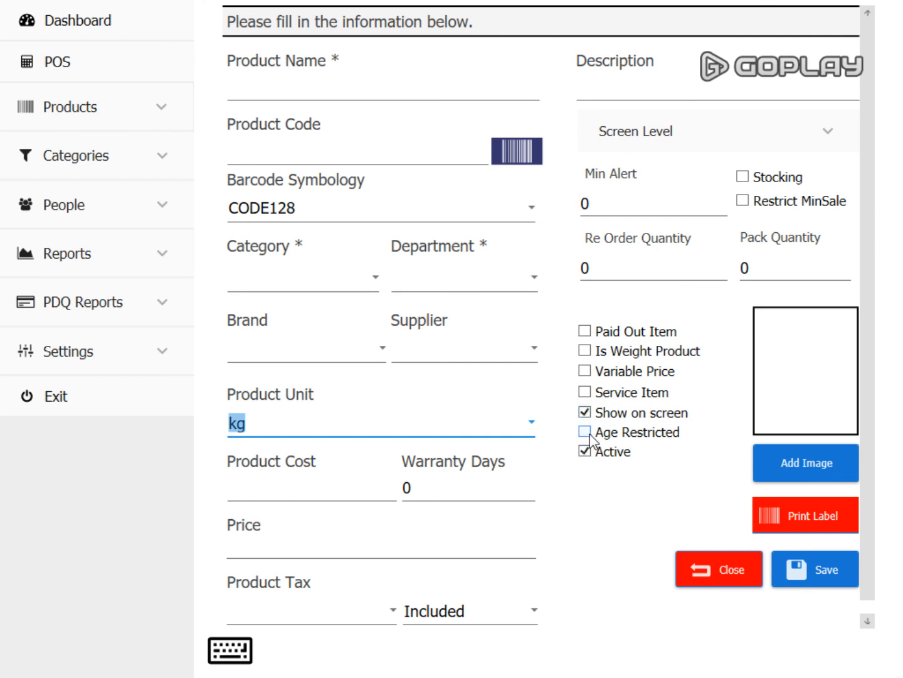
pyautogui.click(352, 616)
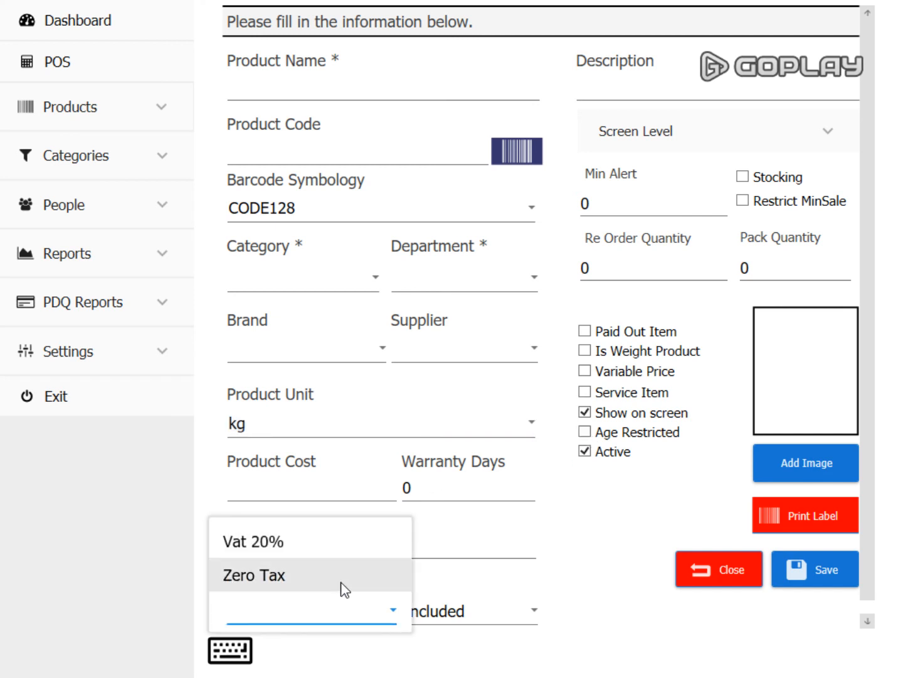
pyautogui.click(340, 550)
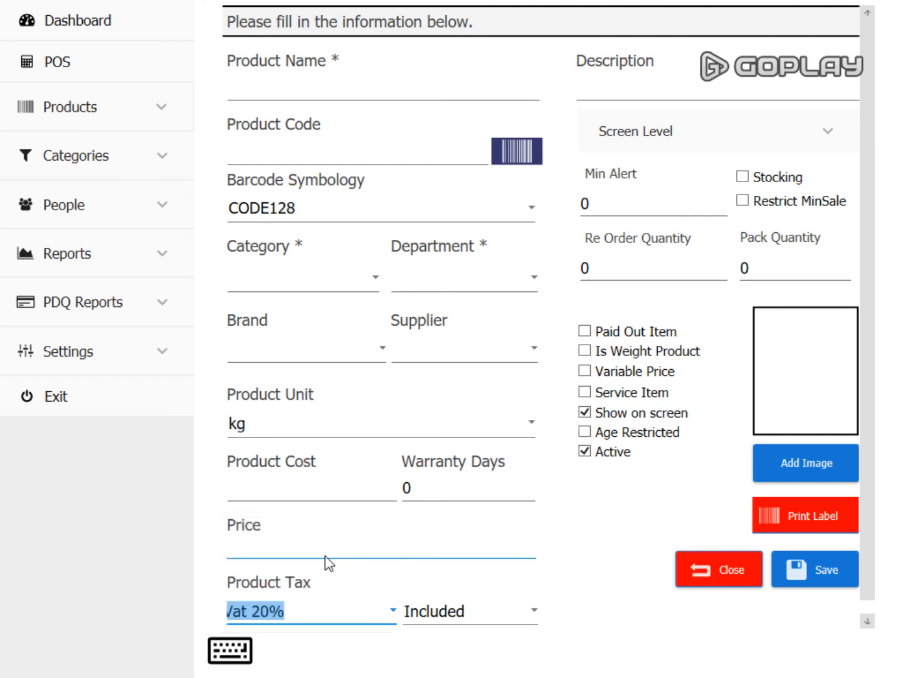
pyautogui.click(327, 551)
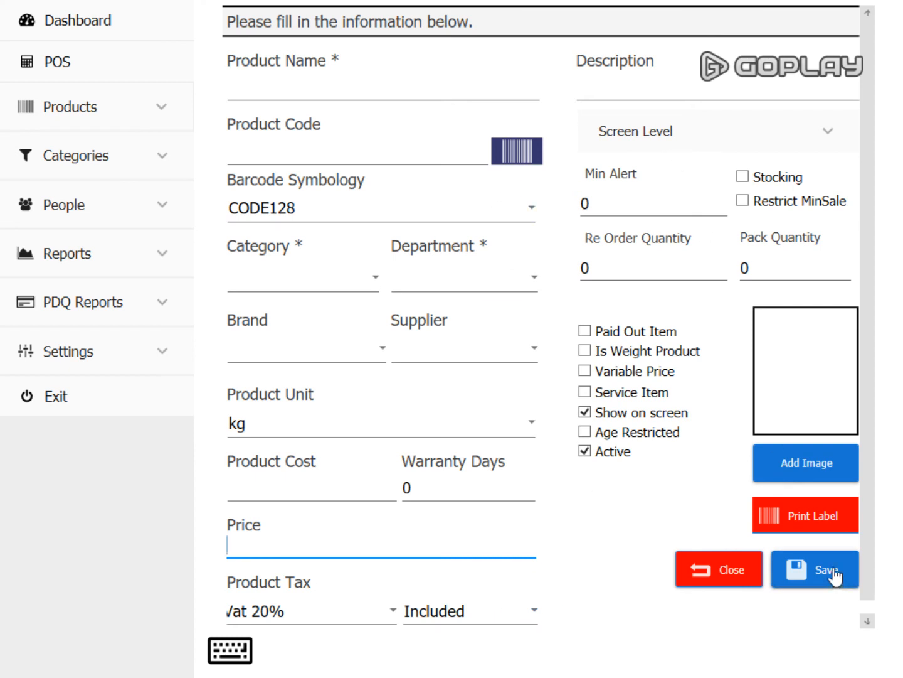
pyautogui.click(117, 30)
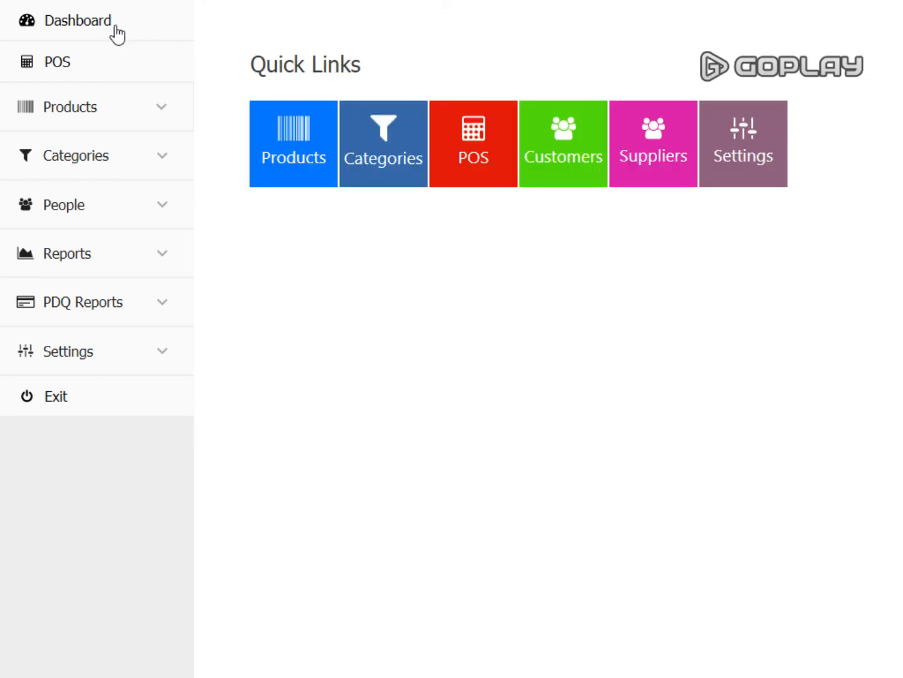